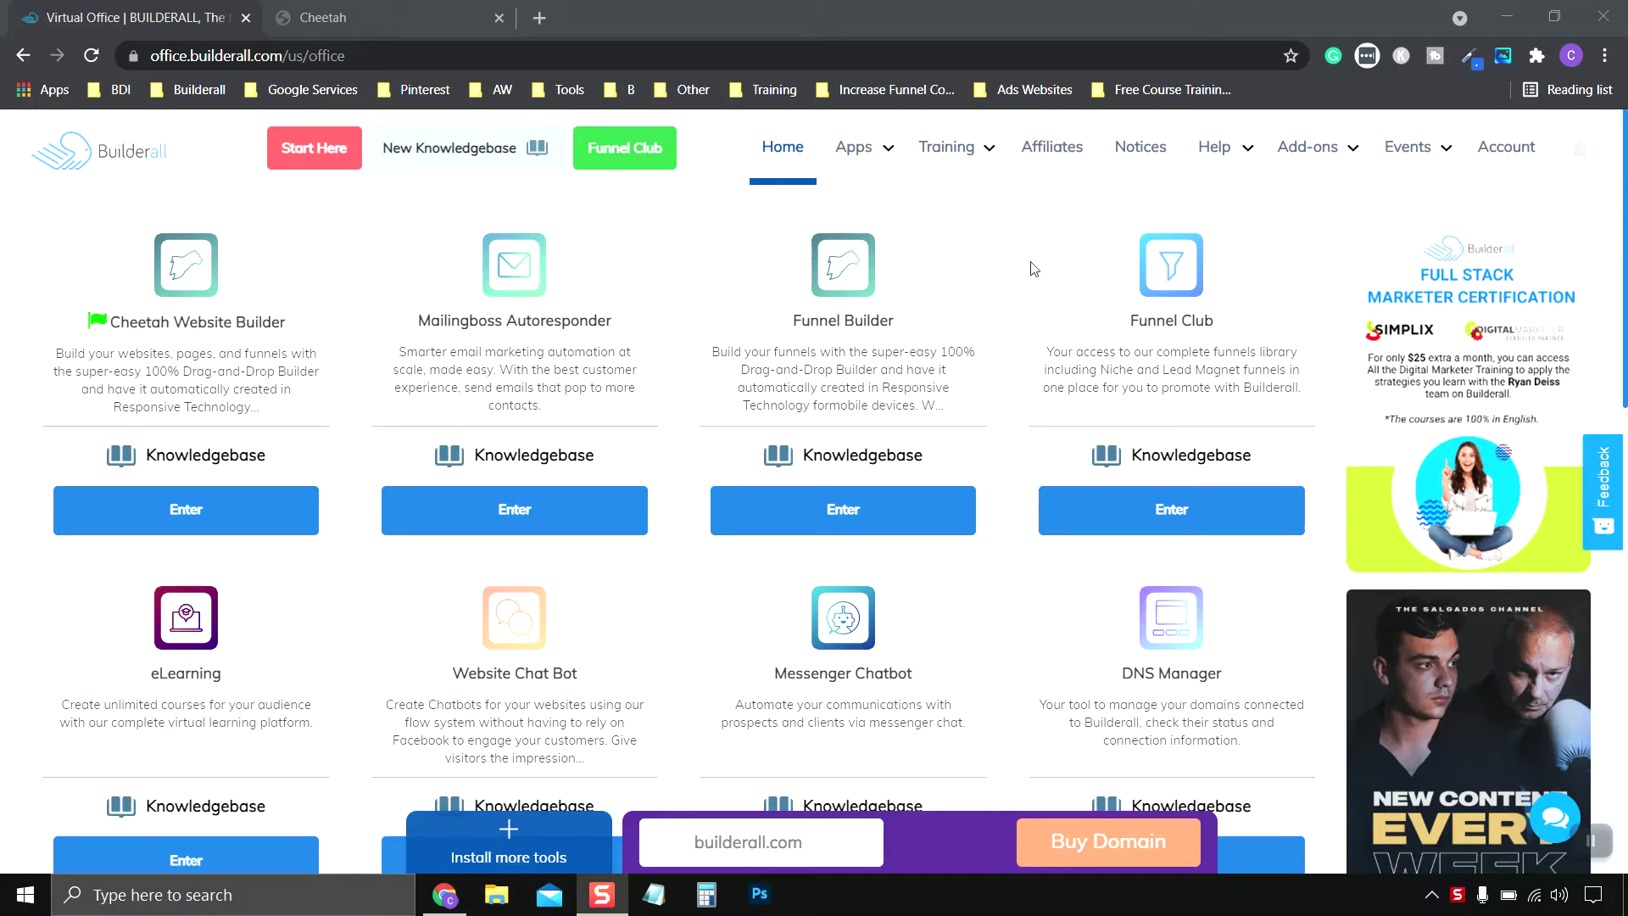
Launch Notify from Apps > Browser Notifications in its own tab, then return to the Virtual Office dashboard
{"action": "left_click", "coordinate": [129, 23]}
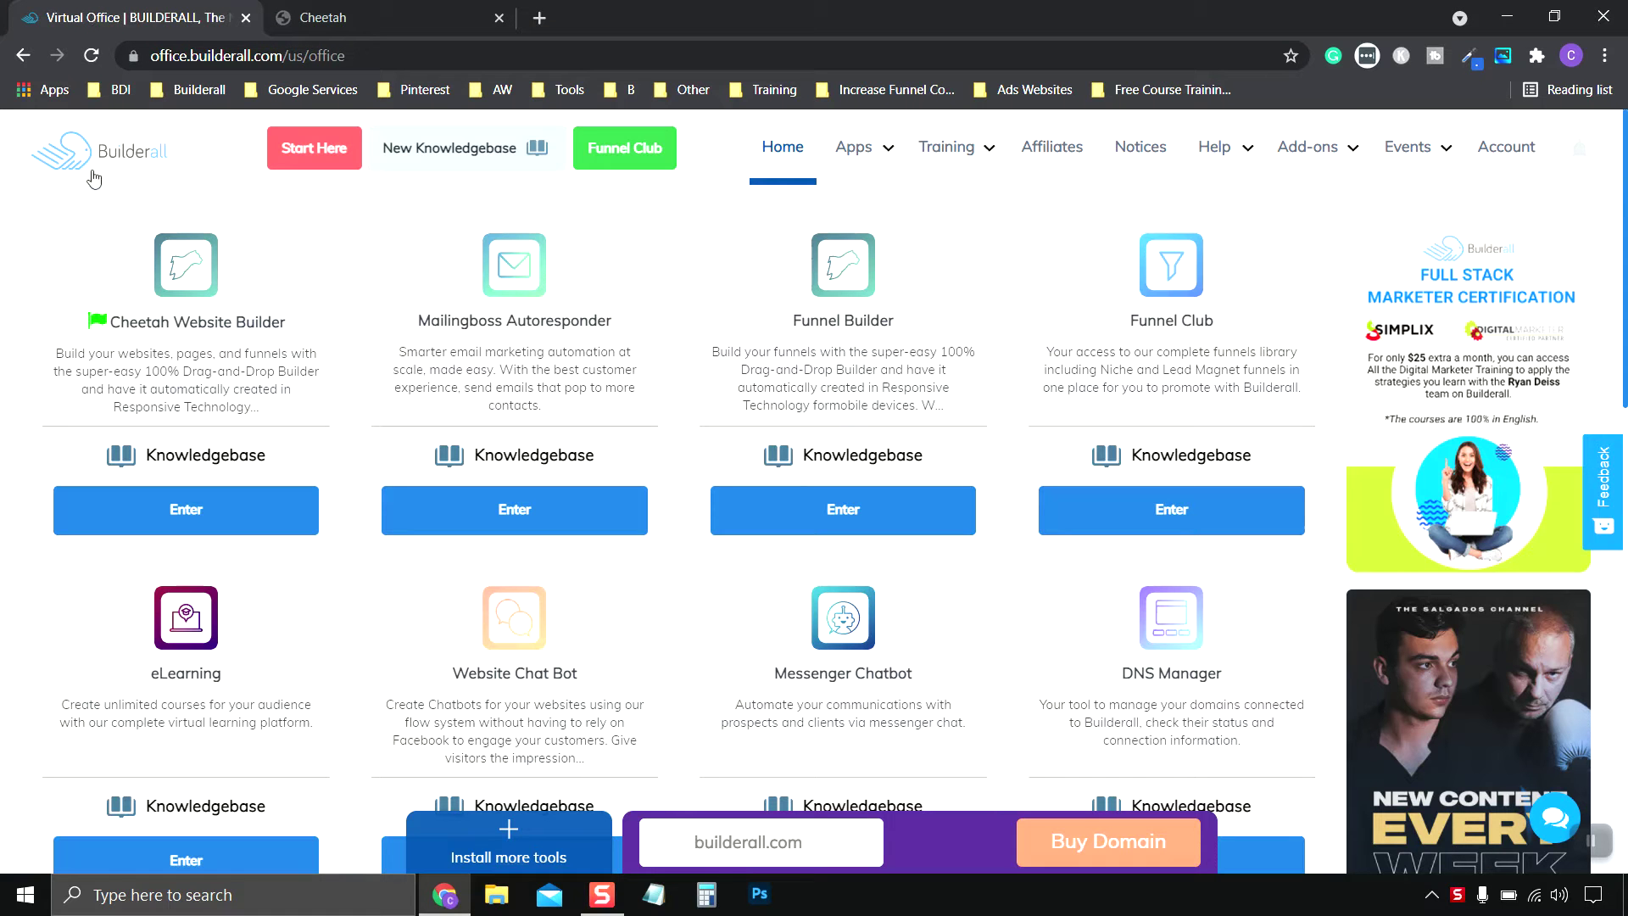
{"action": "scroll", "coordinate": [1009, 379], "scroll_direction": "down", "scroll_amount": 15}
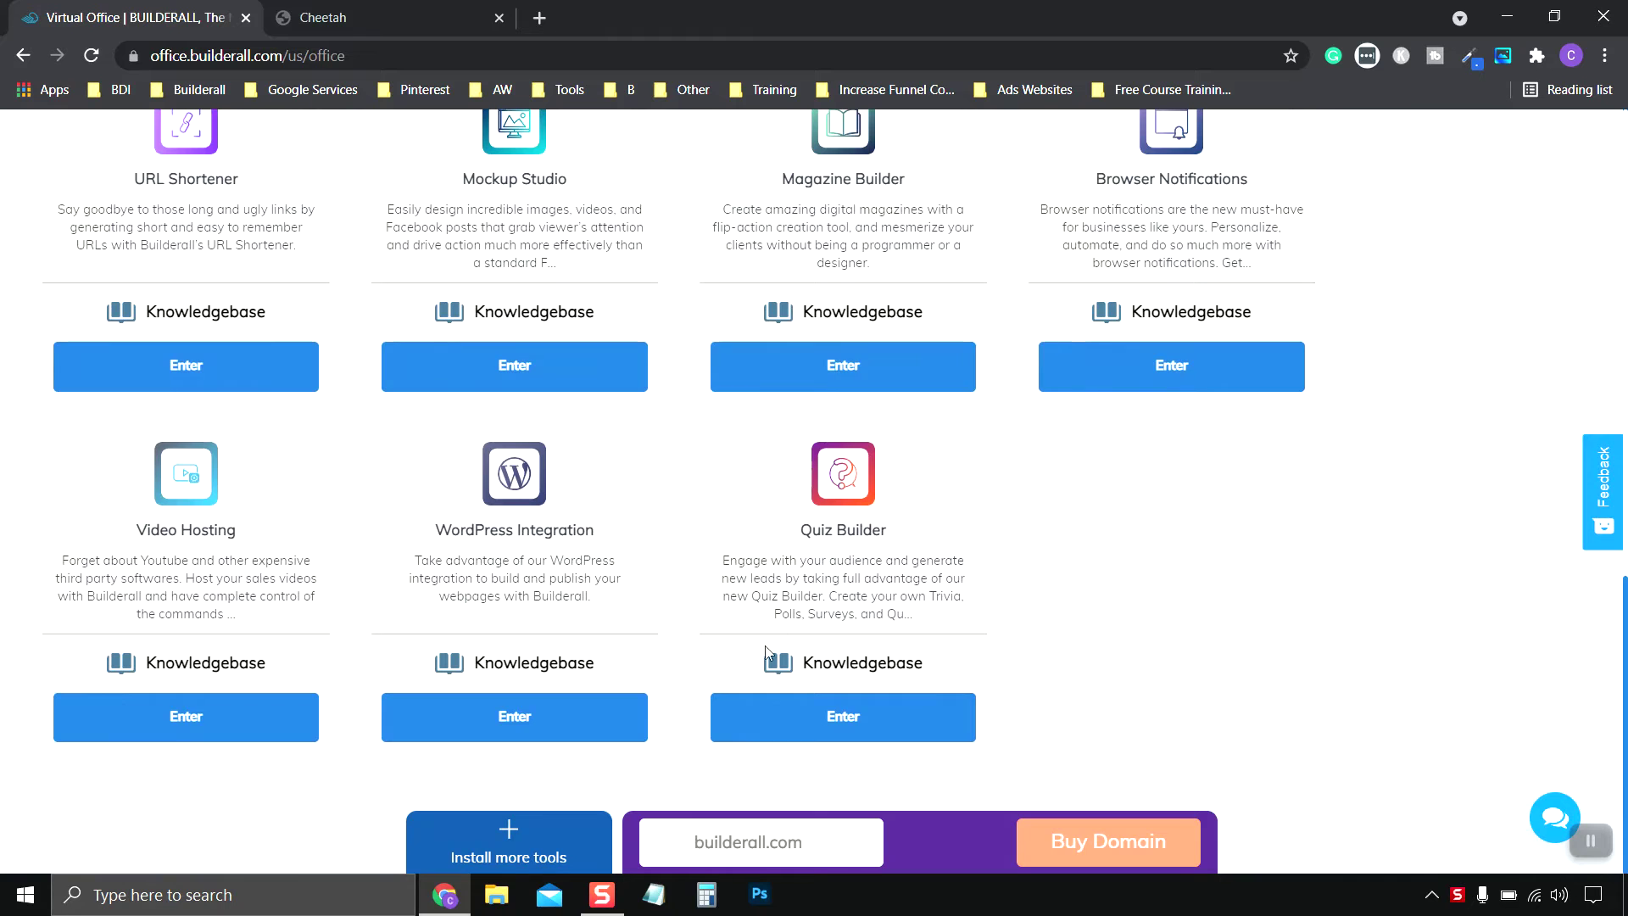
{"action": "scroll", "coordinate": [628, 583], "scroll_direction": "up", "scroll_amount": 4}
{"action": "scroll", "coordinate": [628, 583], "scroll_direction": "down", "scroll_amount": 3}
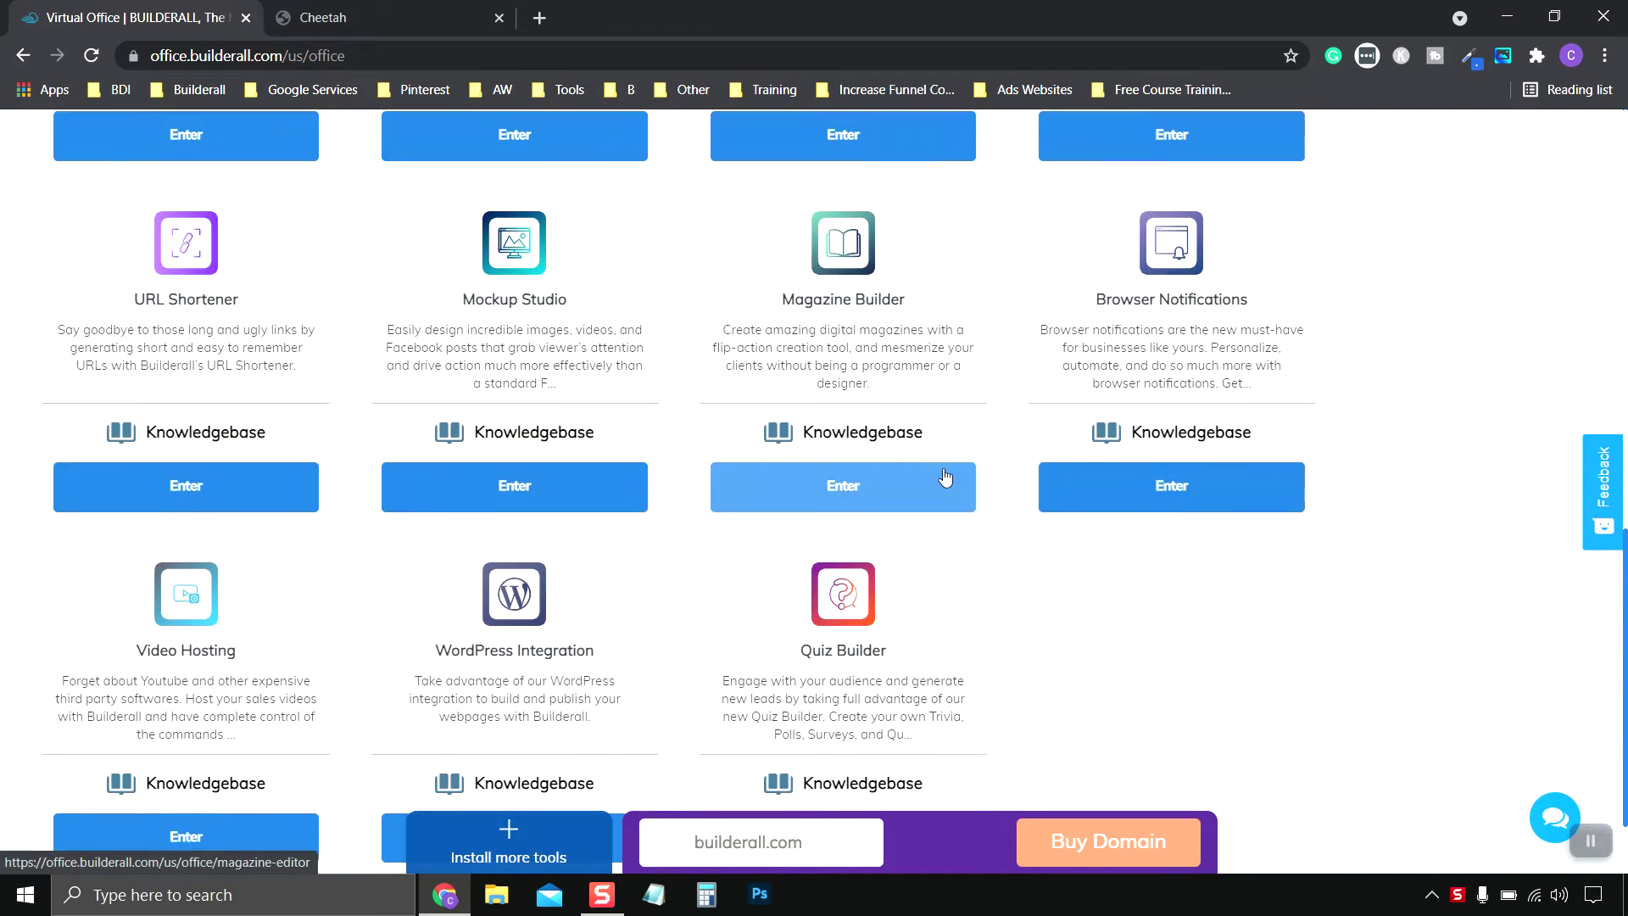
{"action": "scroll", "coordinate": [944, 472], "scroll_direction": "up", "scroll_amount": 10}
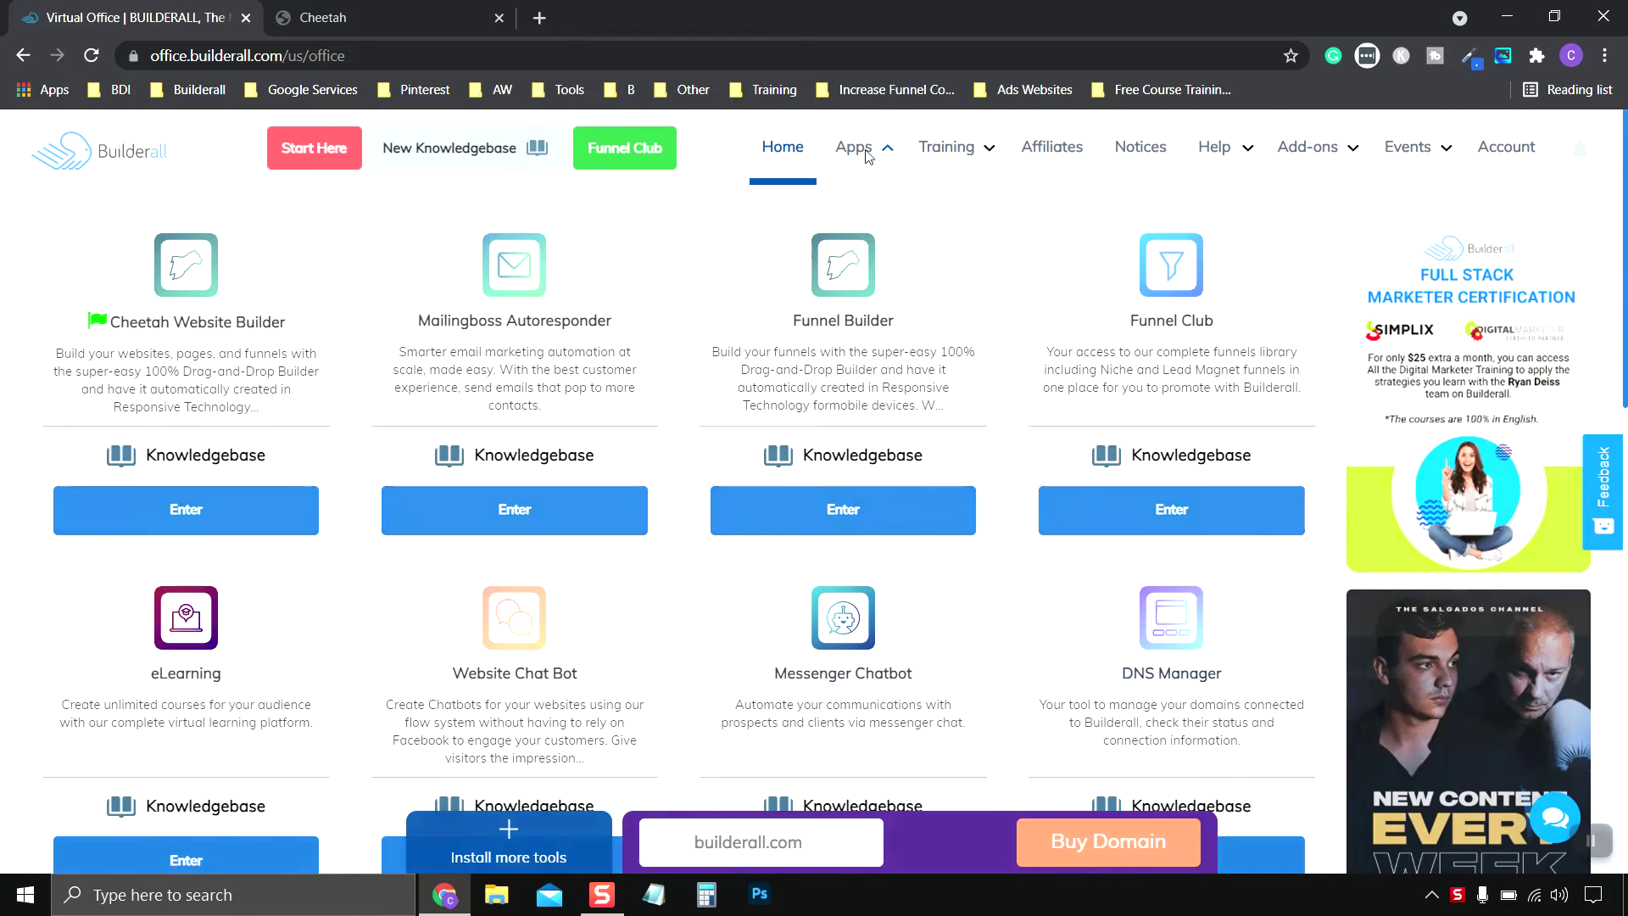
{"action": "left_click", "coordinate": [861, 148]}
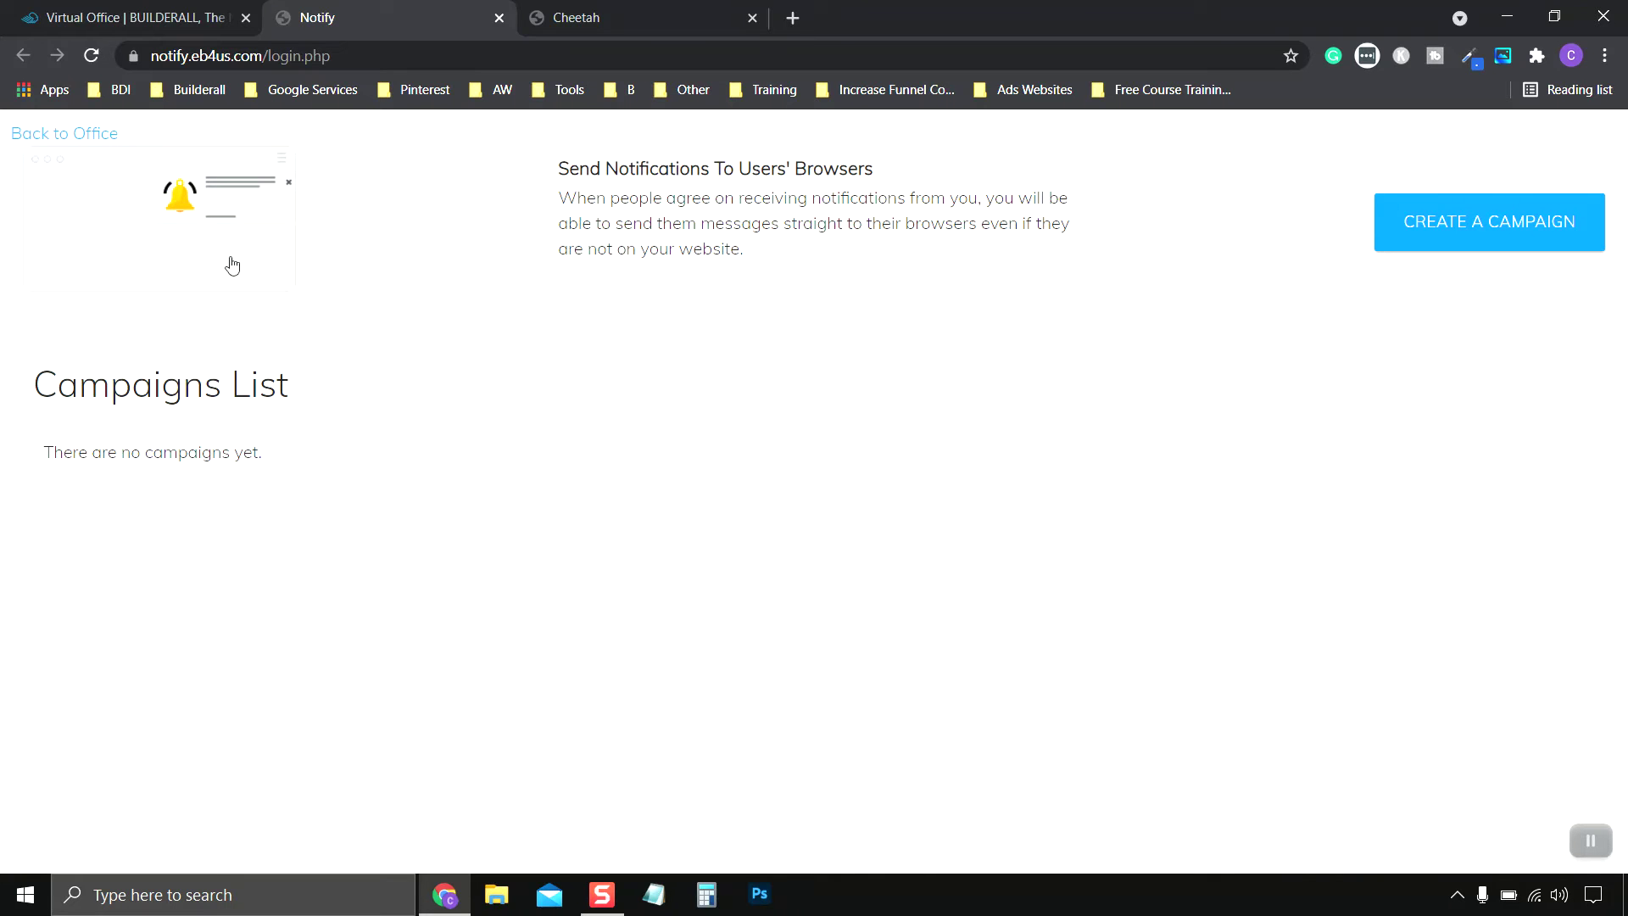
{"action": "left_click", "coordinate": [88, 21]}
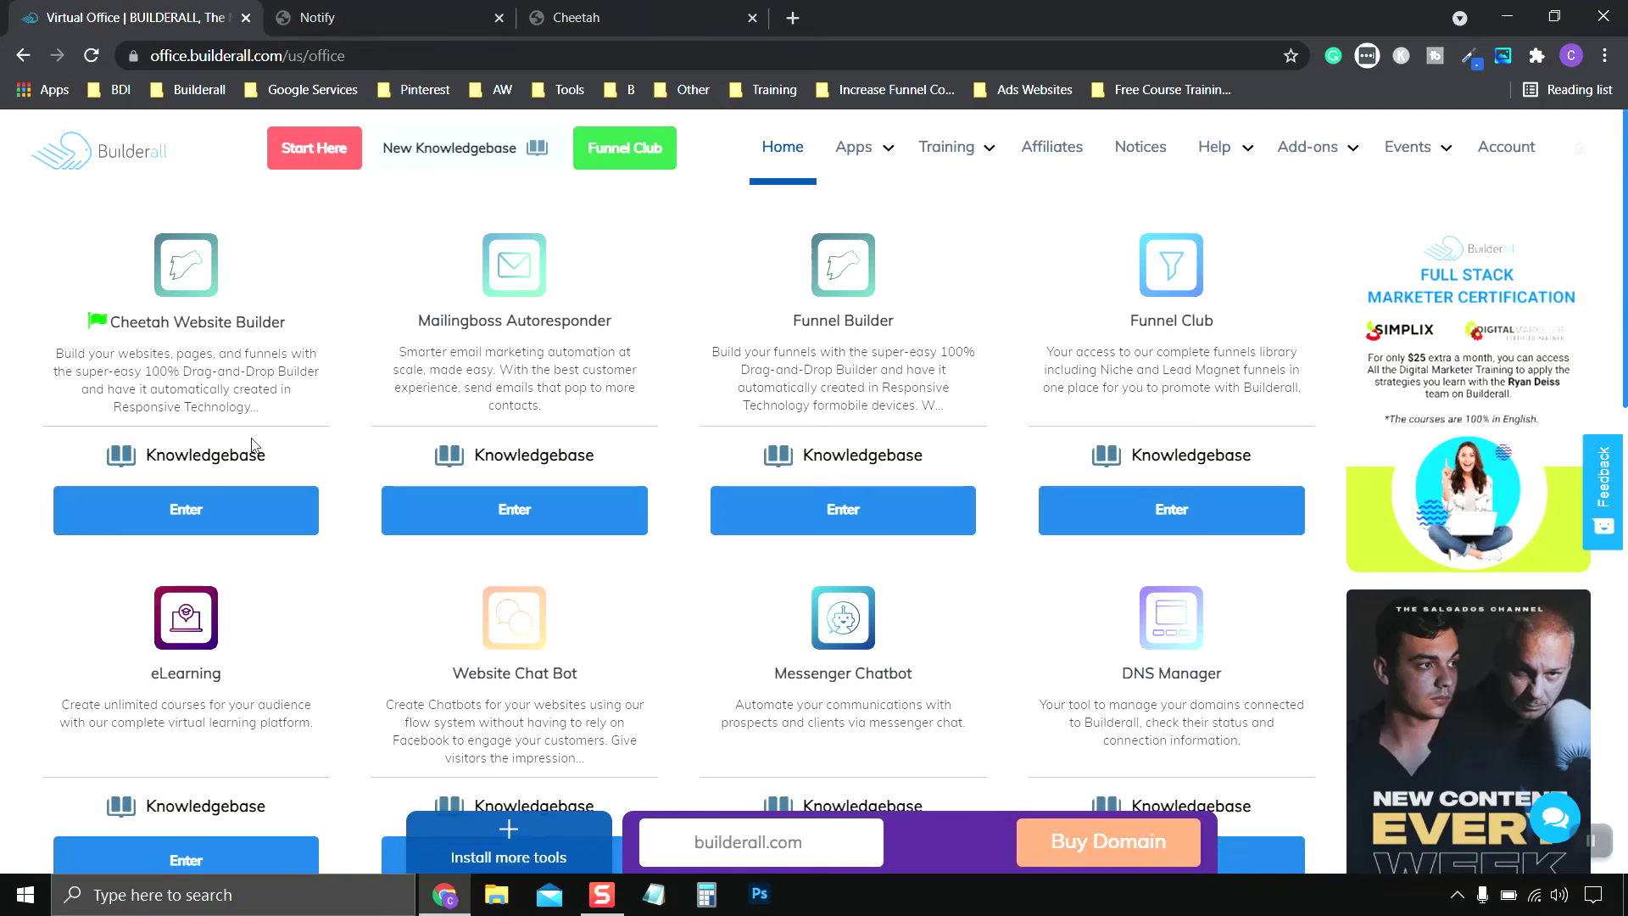
Launch Cheetah Website Builder and open the Car Detailing Funnel site's options menu
{"action": "left_click", "coordinate": [189, 512]}
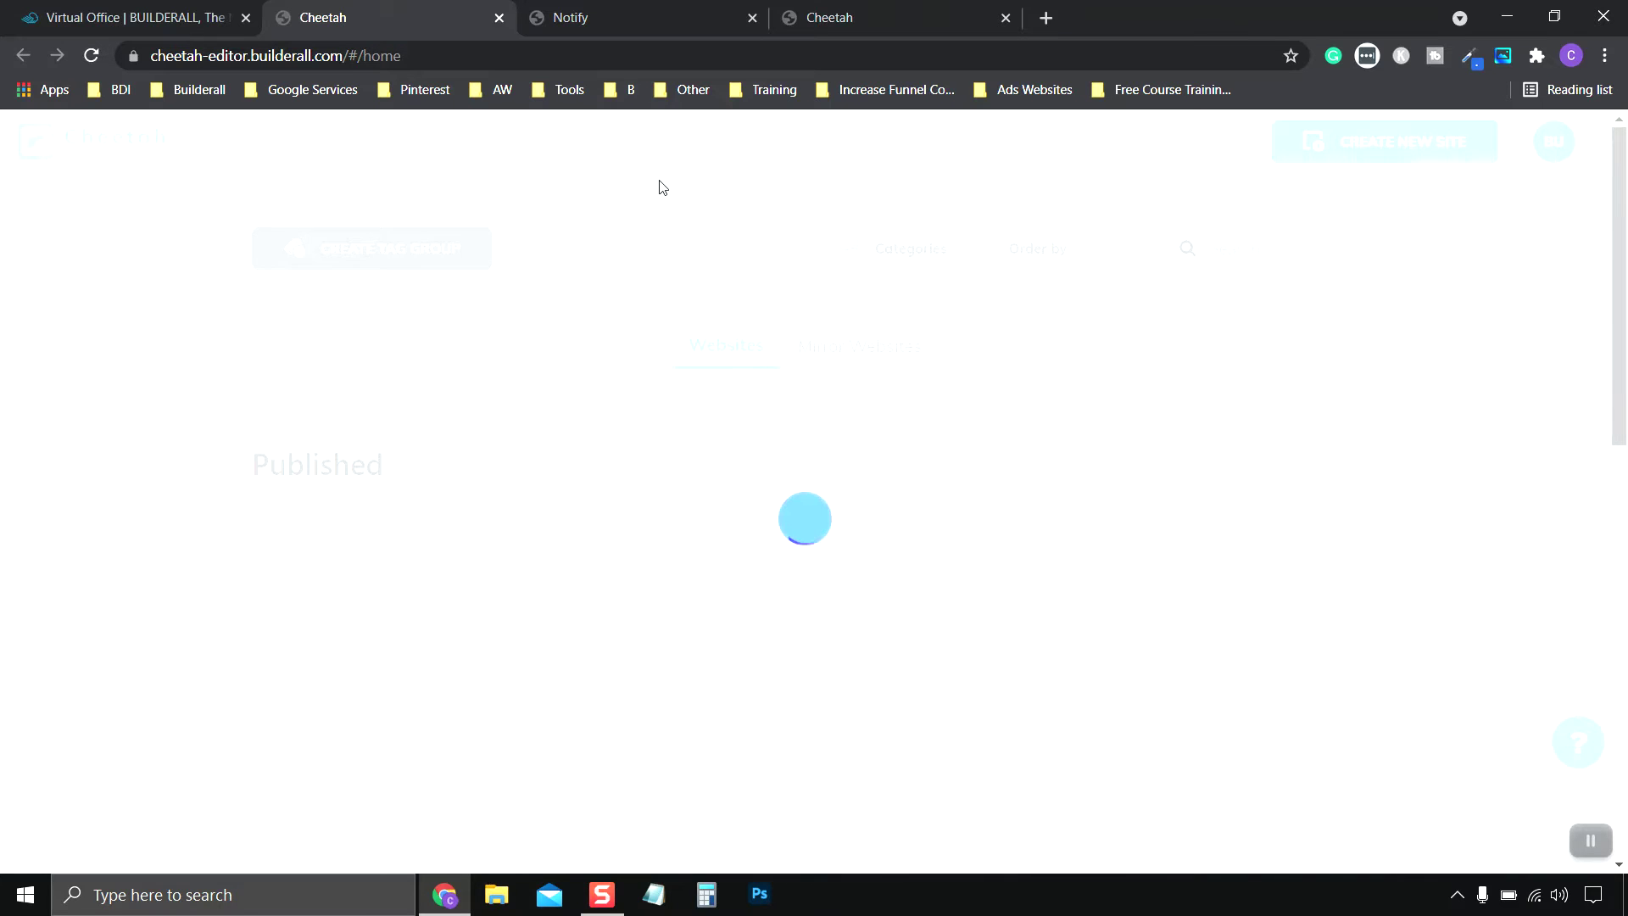
{"action": "scroll", "coordinate": [581, 361], "scroll_direction": "down", "scroll_amount": 3}
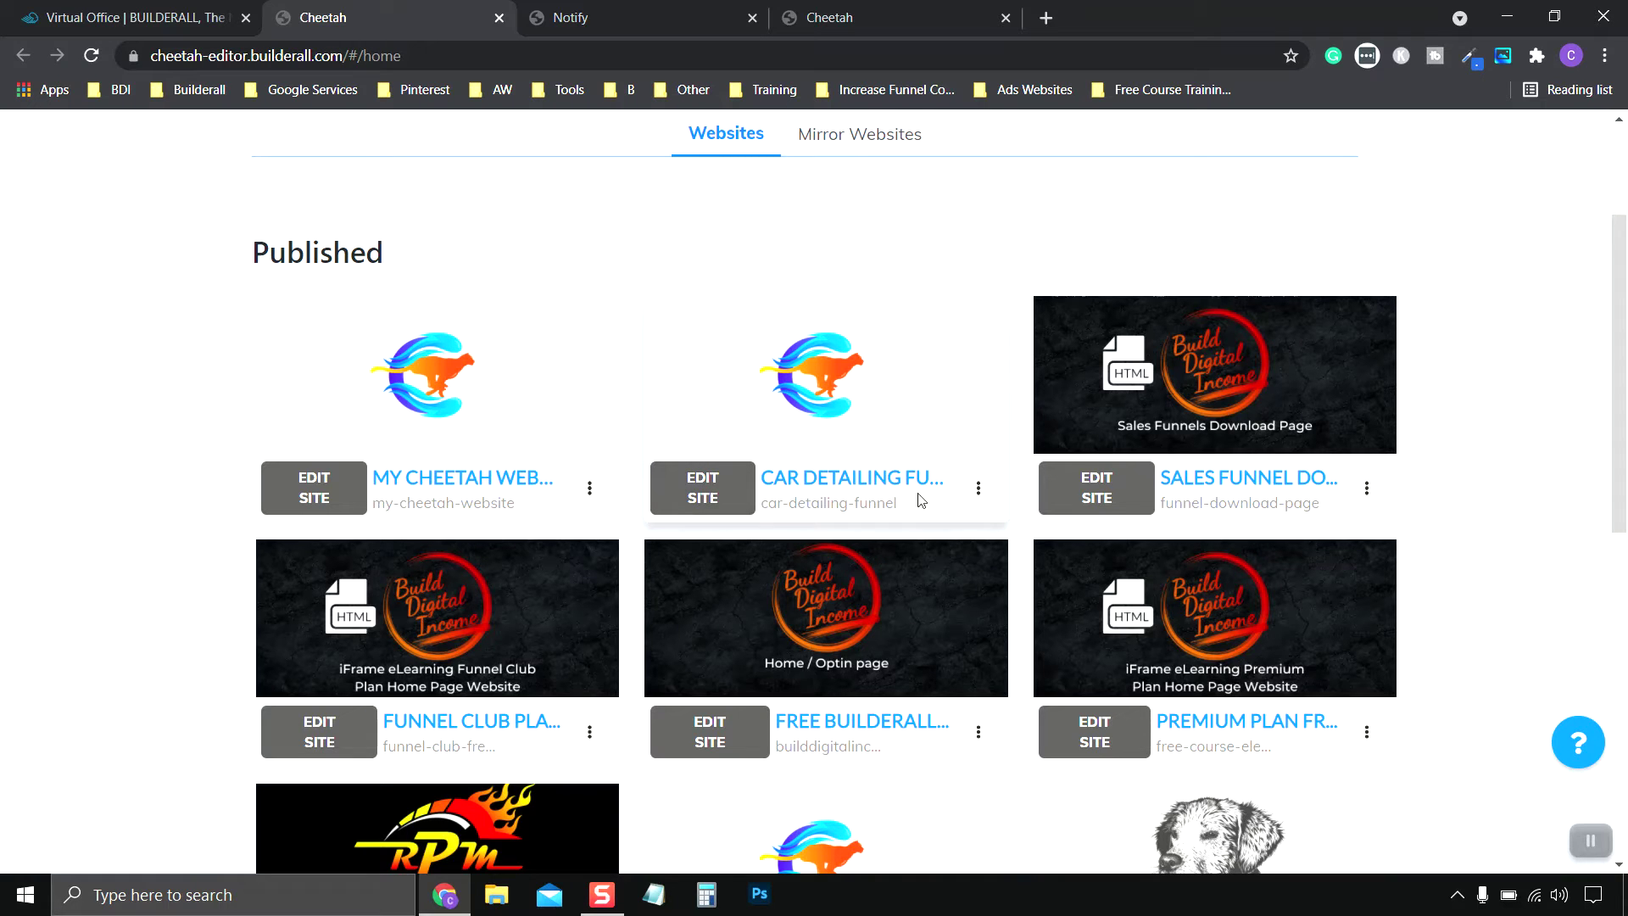
{"action": "left_click", "coordinate": [978, 489]}
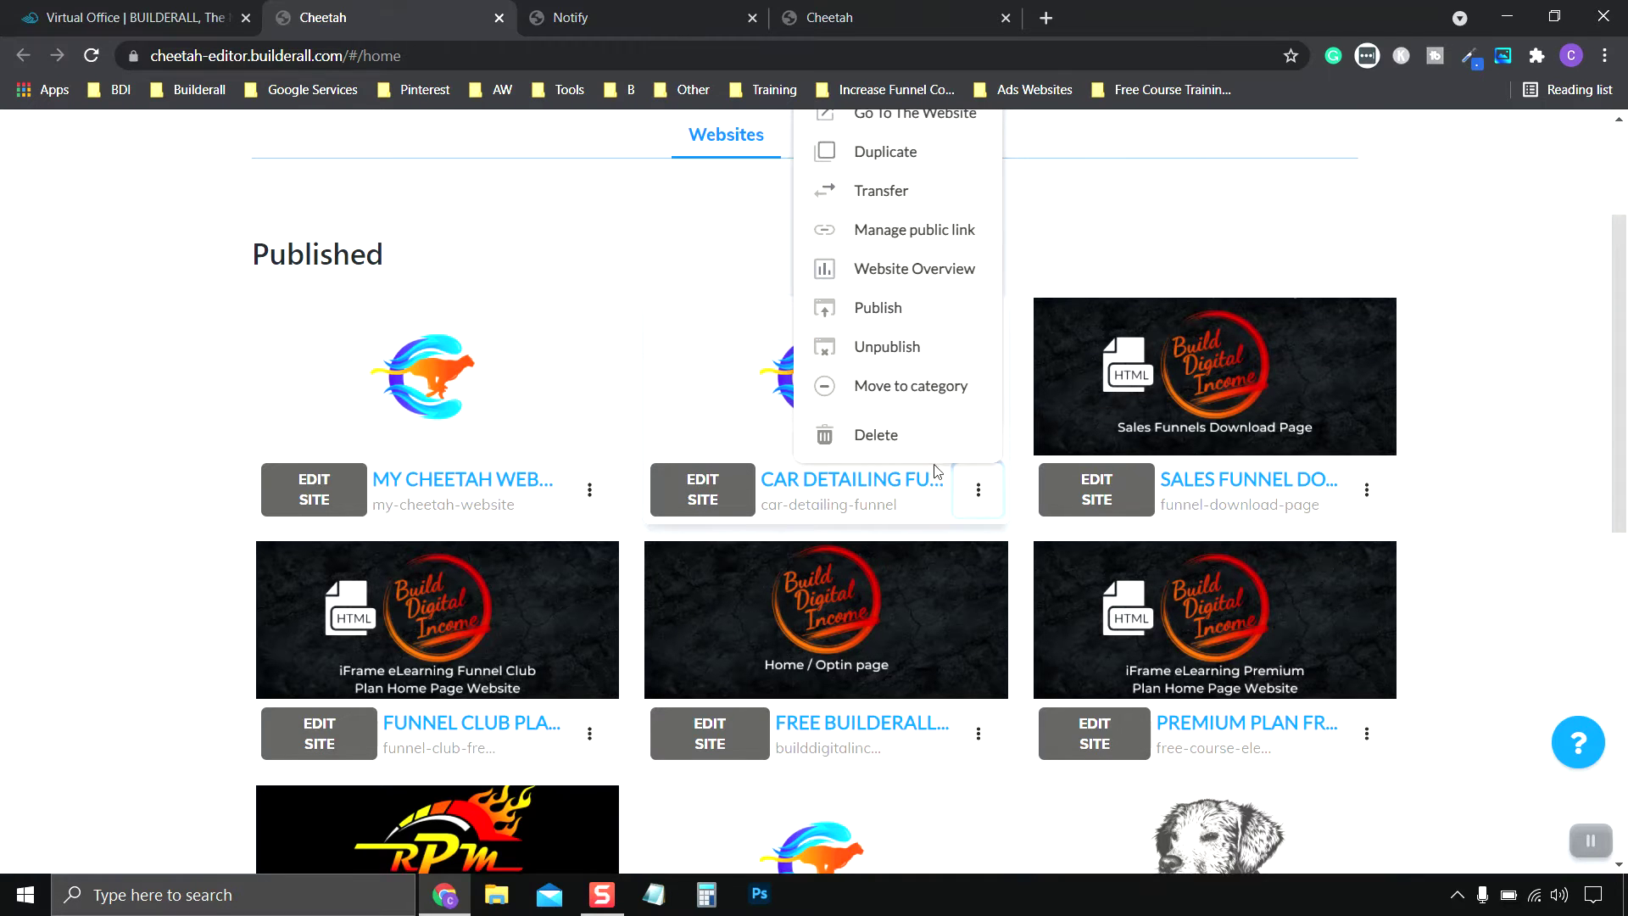
{"action": "scroll", "coordinate": [936, 470], "scroll_direction": "up", "scroll_amount": 1}
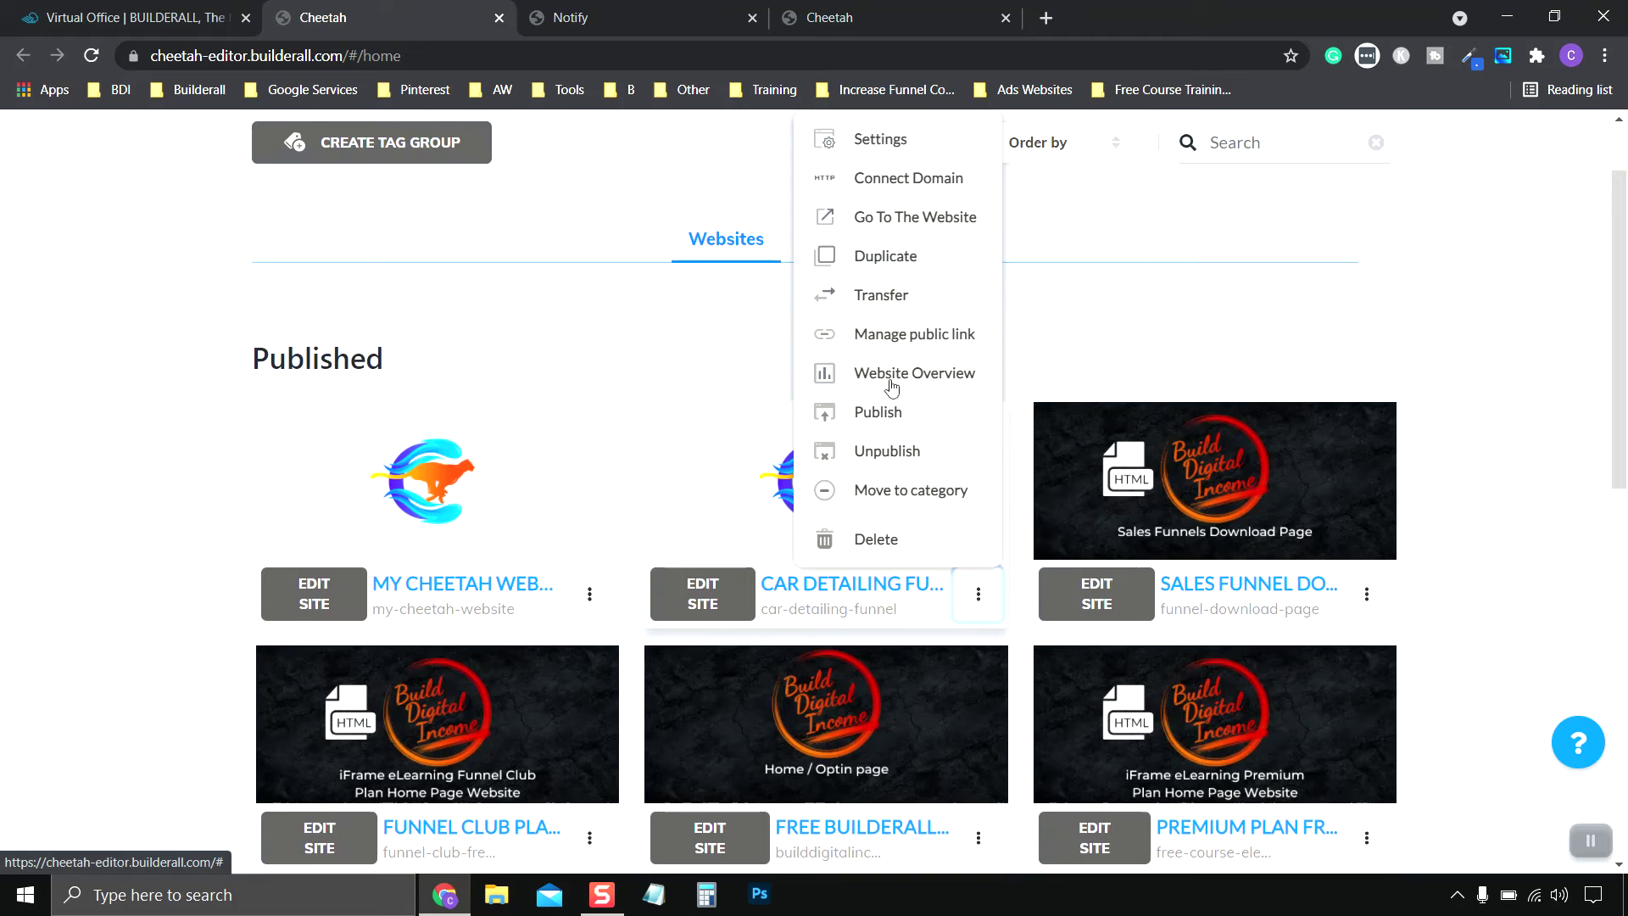
In Car Detailing Funnel's settings, enable Browser Notification with the pop-up opening on site load
{"action": "left_click", "coordinate": [900, 143]}
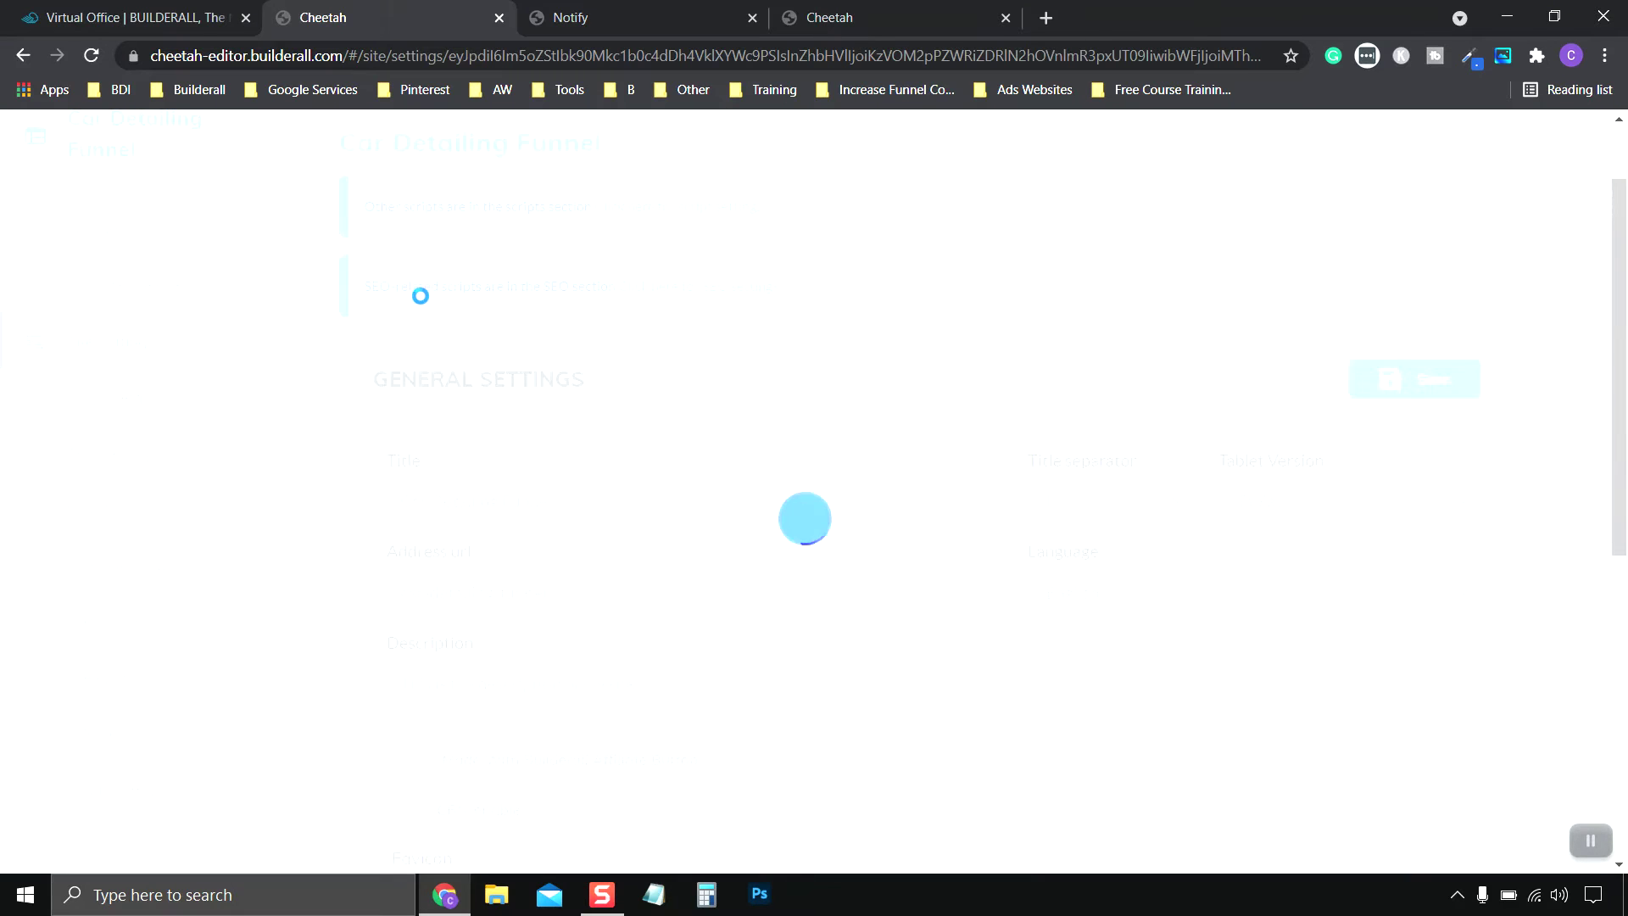
{"action": "scroll", "coordinate": [246, 416], "scroll_direction": "down", "scroll_amount": 2}
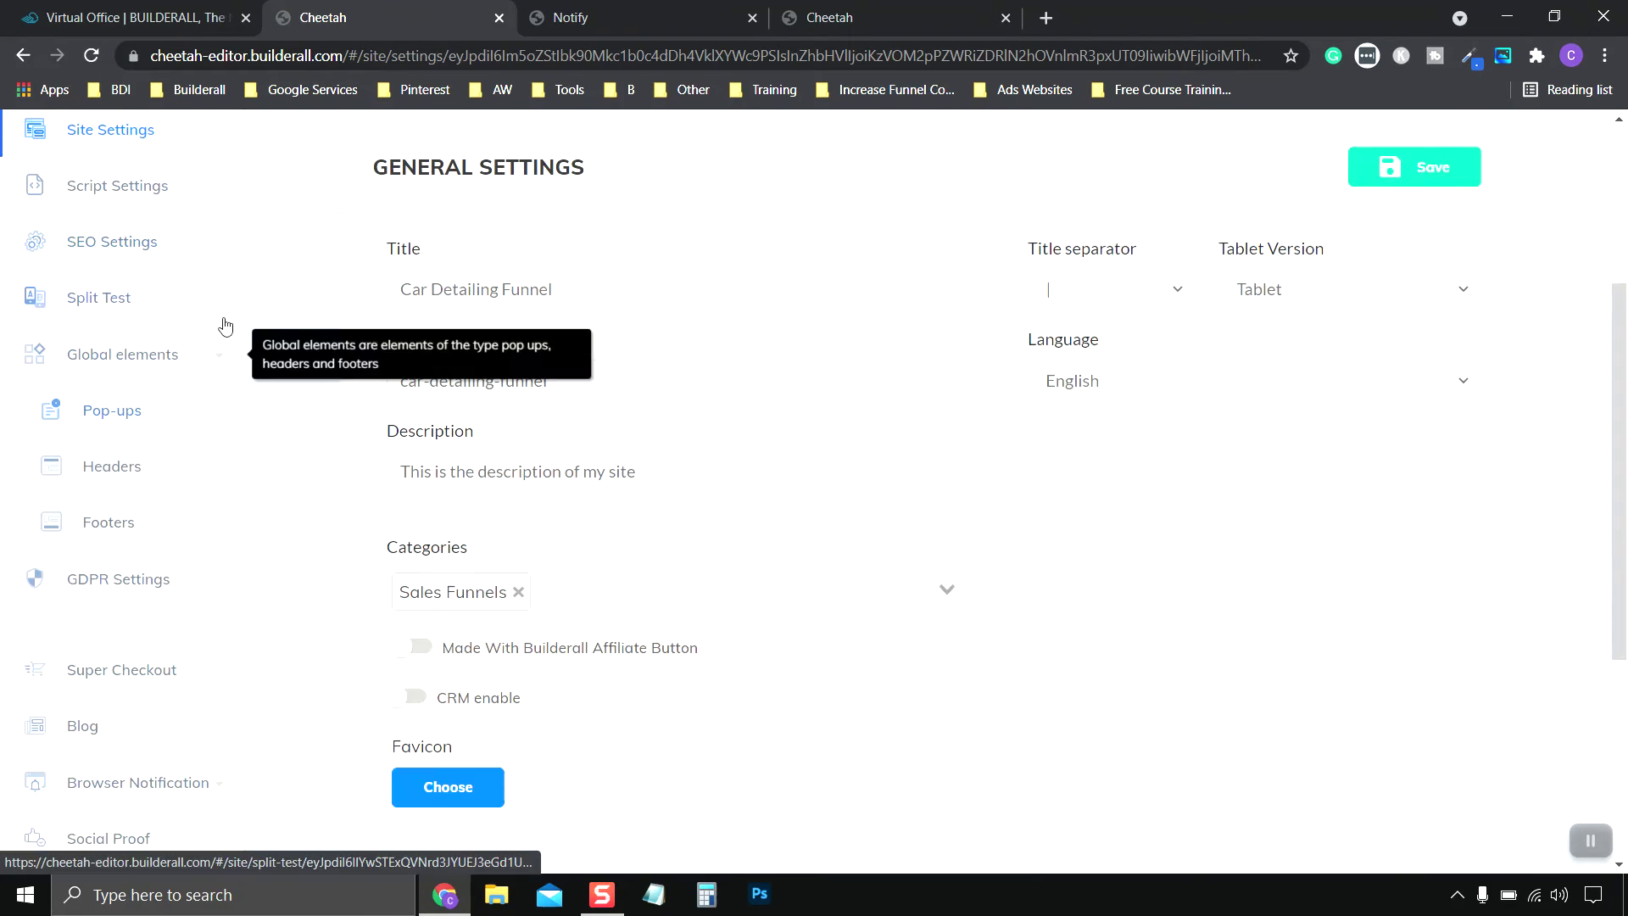
{"action": "scroll", "coordinate": [227, 325], "scroll_direction": "up", "scroll_amount": 3}
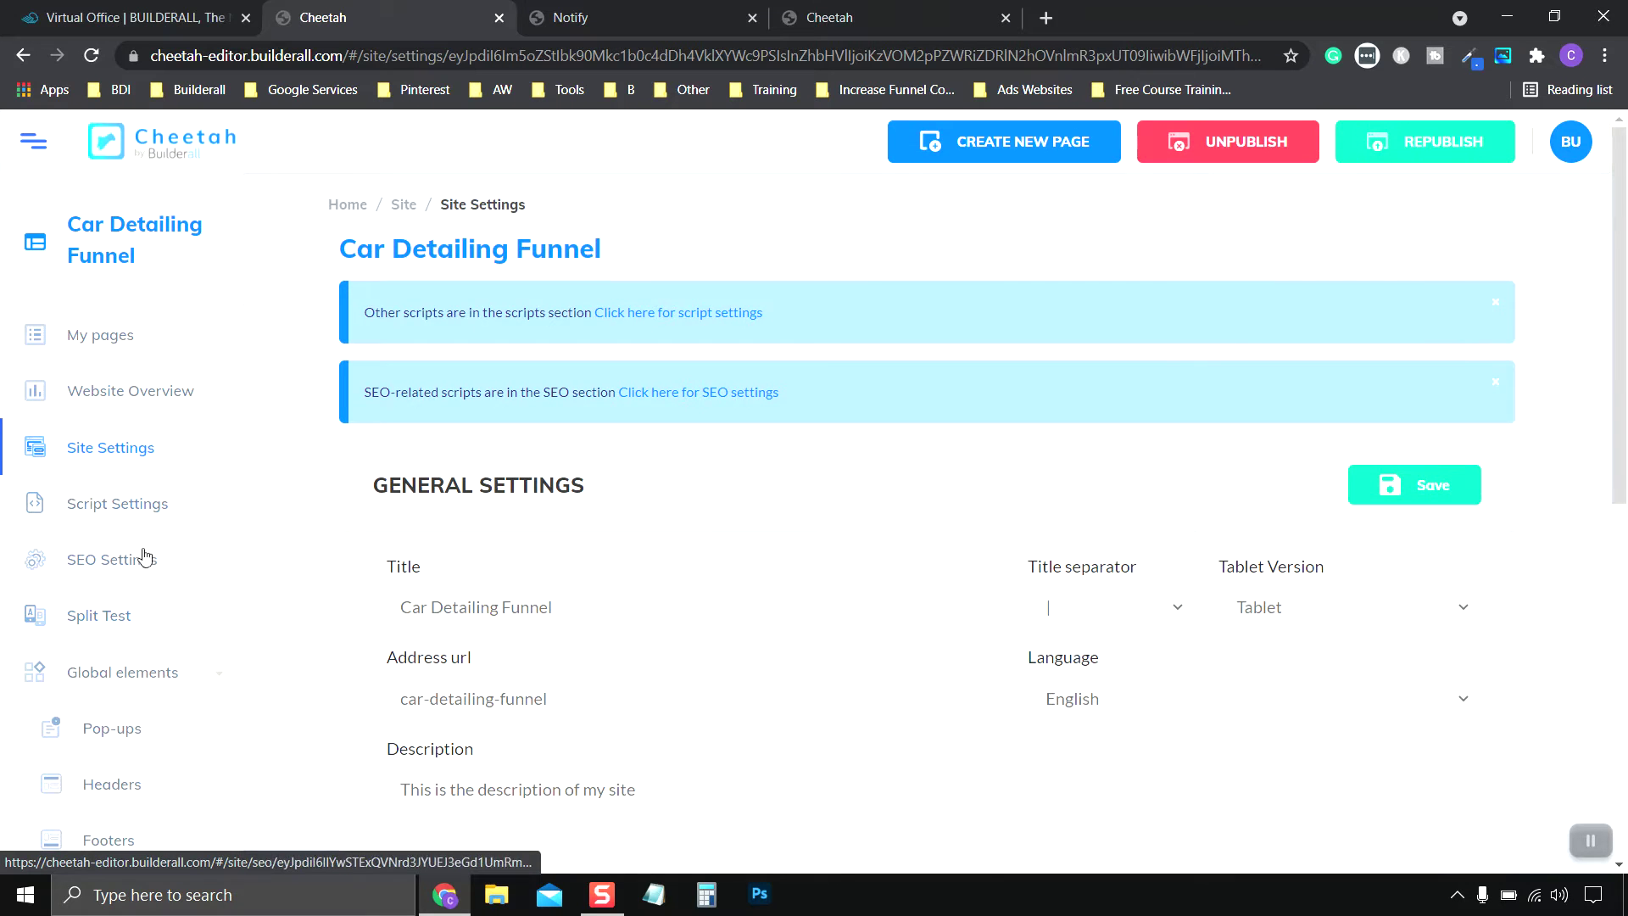
{"action": "scroll", "coordinate": [144, 473], "scroll_direction": "down", "scroll_amount": 3}
{"action": "scroll", "coordinate": [144, 473], "scroll_direction": "down", "scroll_amount": 4}
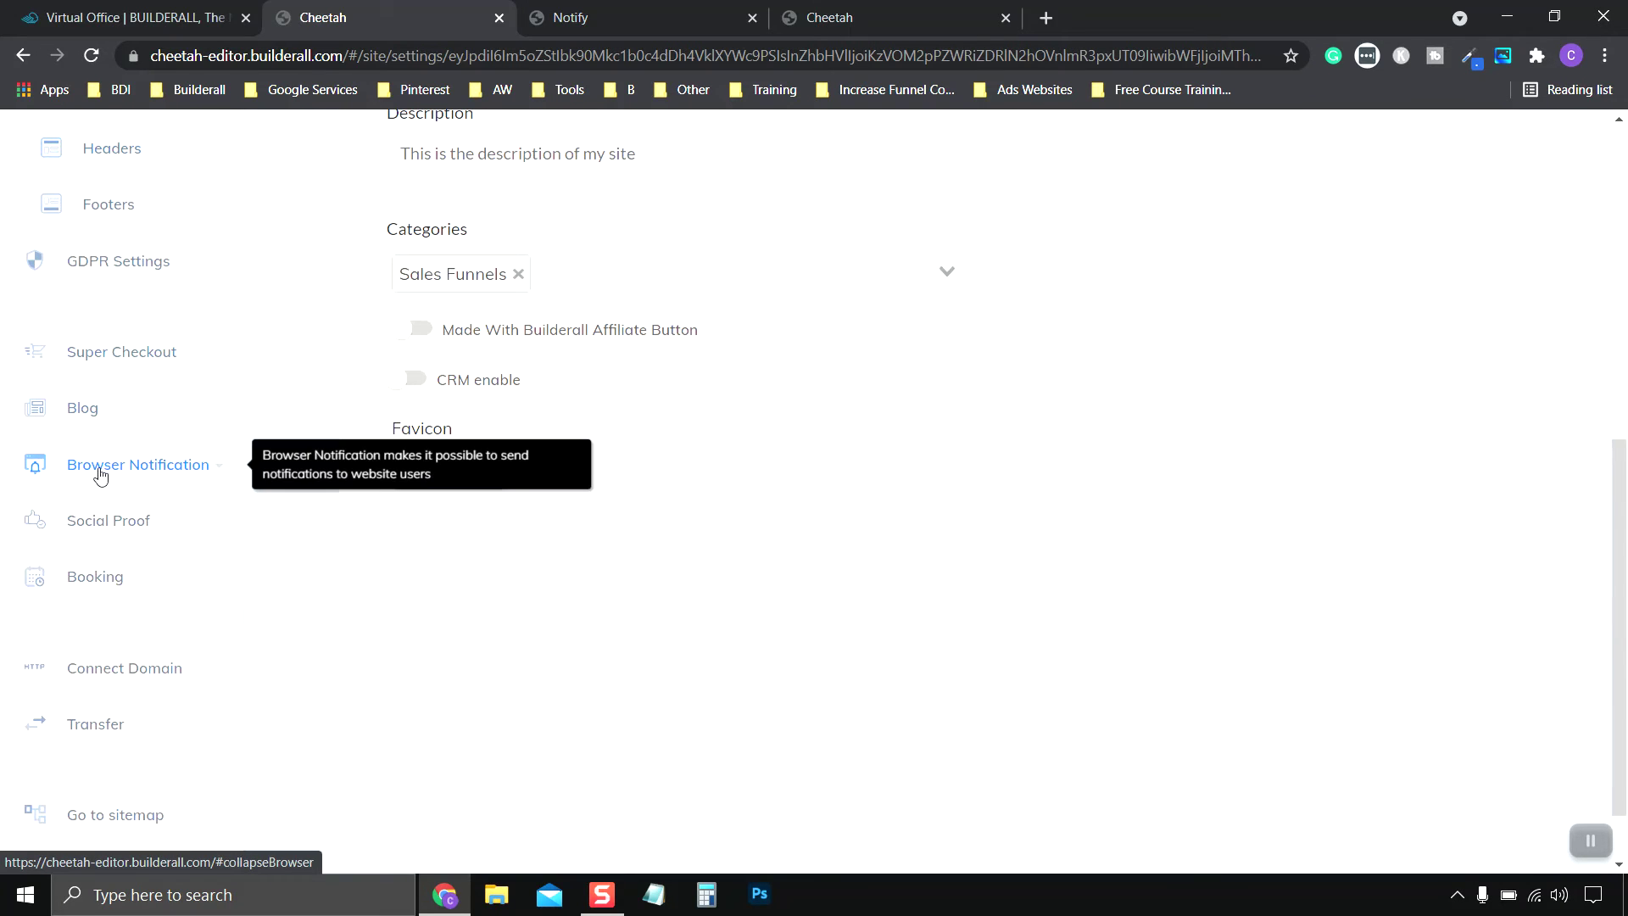
{"action": "left_click", "coordinate": [101, 475]}
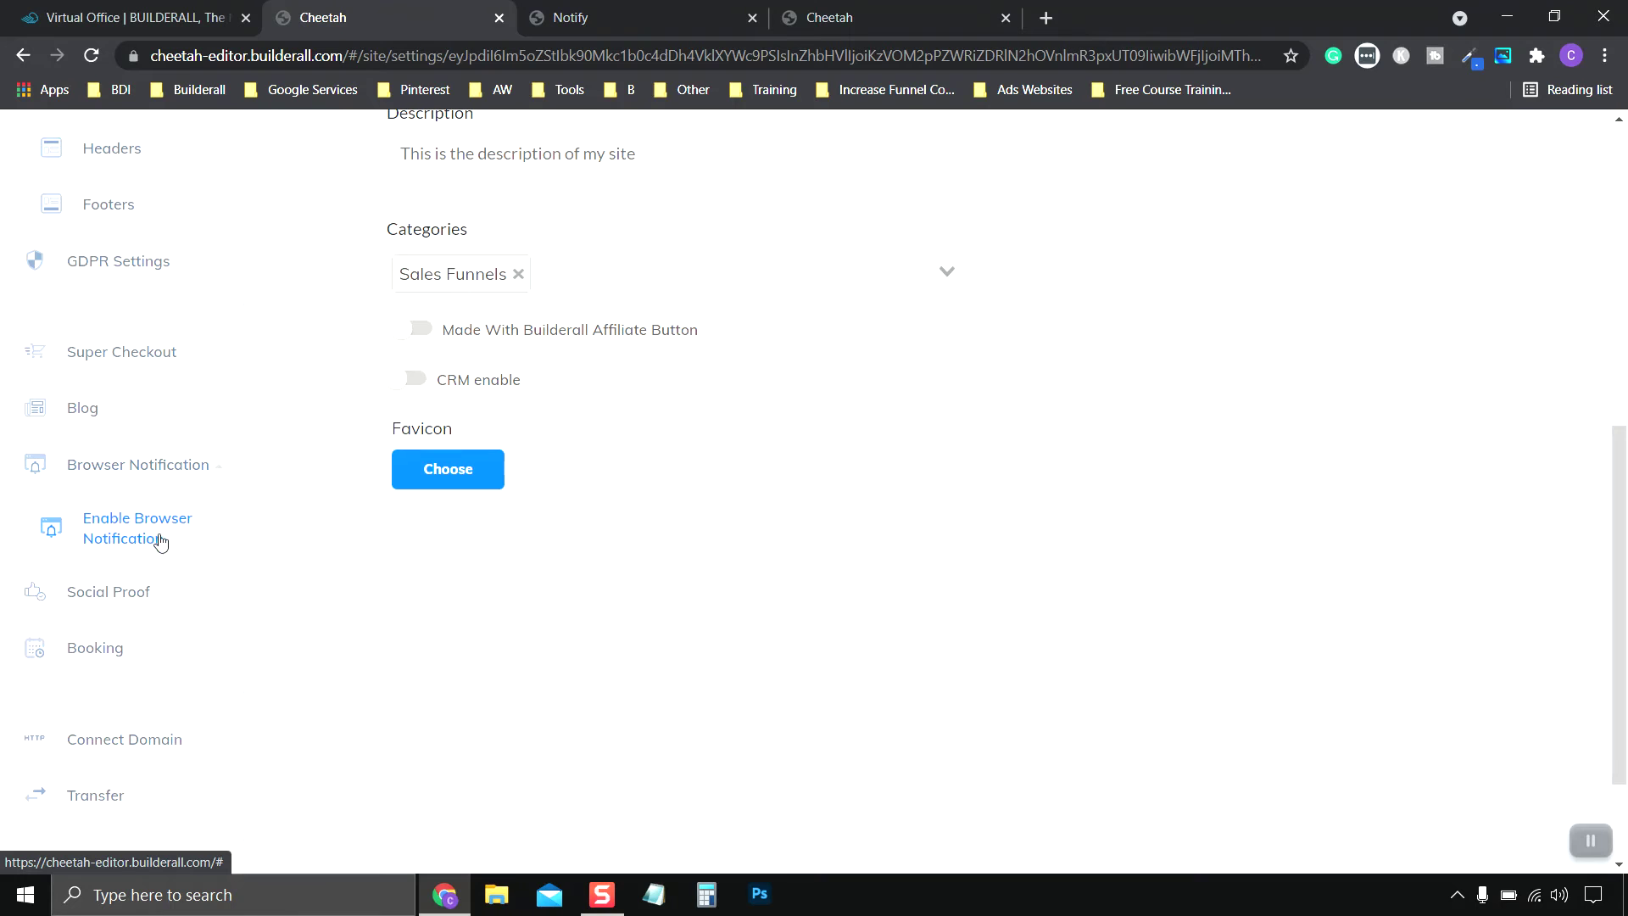
{"action": "left_click", "coordinate": [152, 540]}
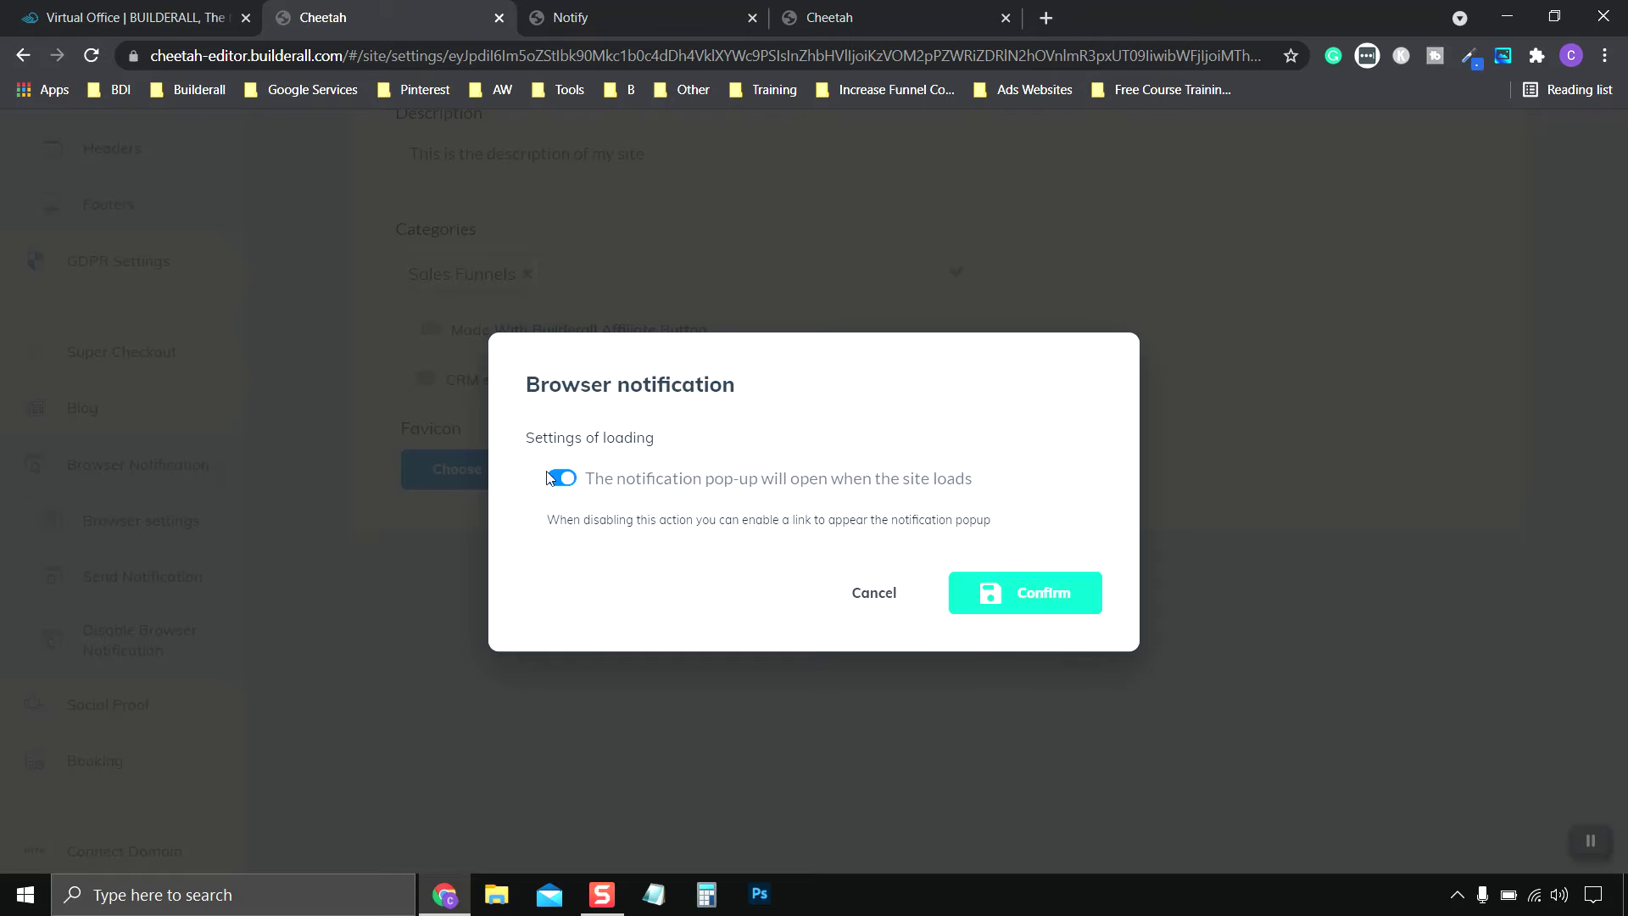
{"action": "left_click", "coordinate": [1042, 601]}
{"action": "scroll", "coordinate": [944, 560], "scroll_direction": "up", "scroll_amount": 8}
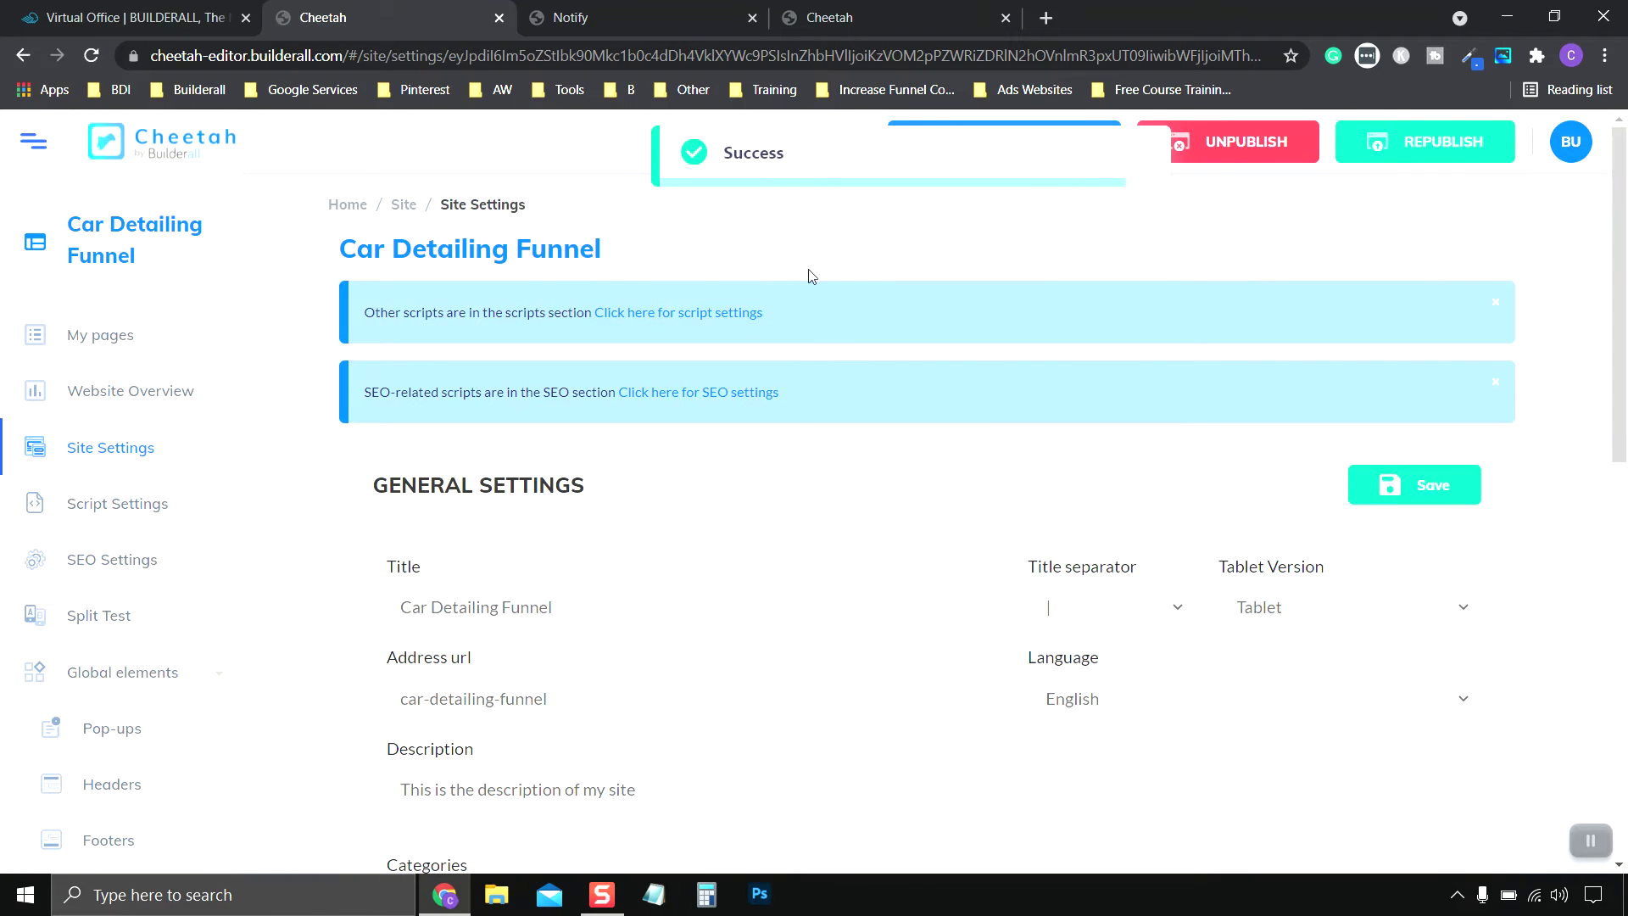
Save and republish Car Detailing Funnel, then view its live HOME page and close it
{"action": "left_click", "coordinate": [1424, 485]}
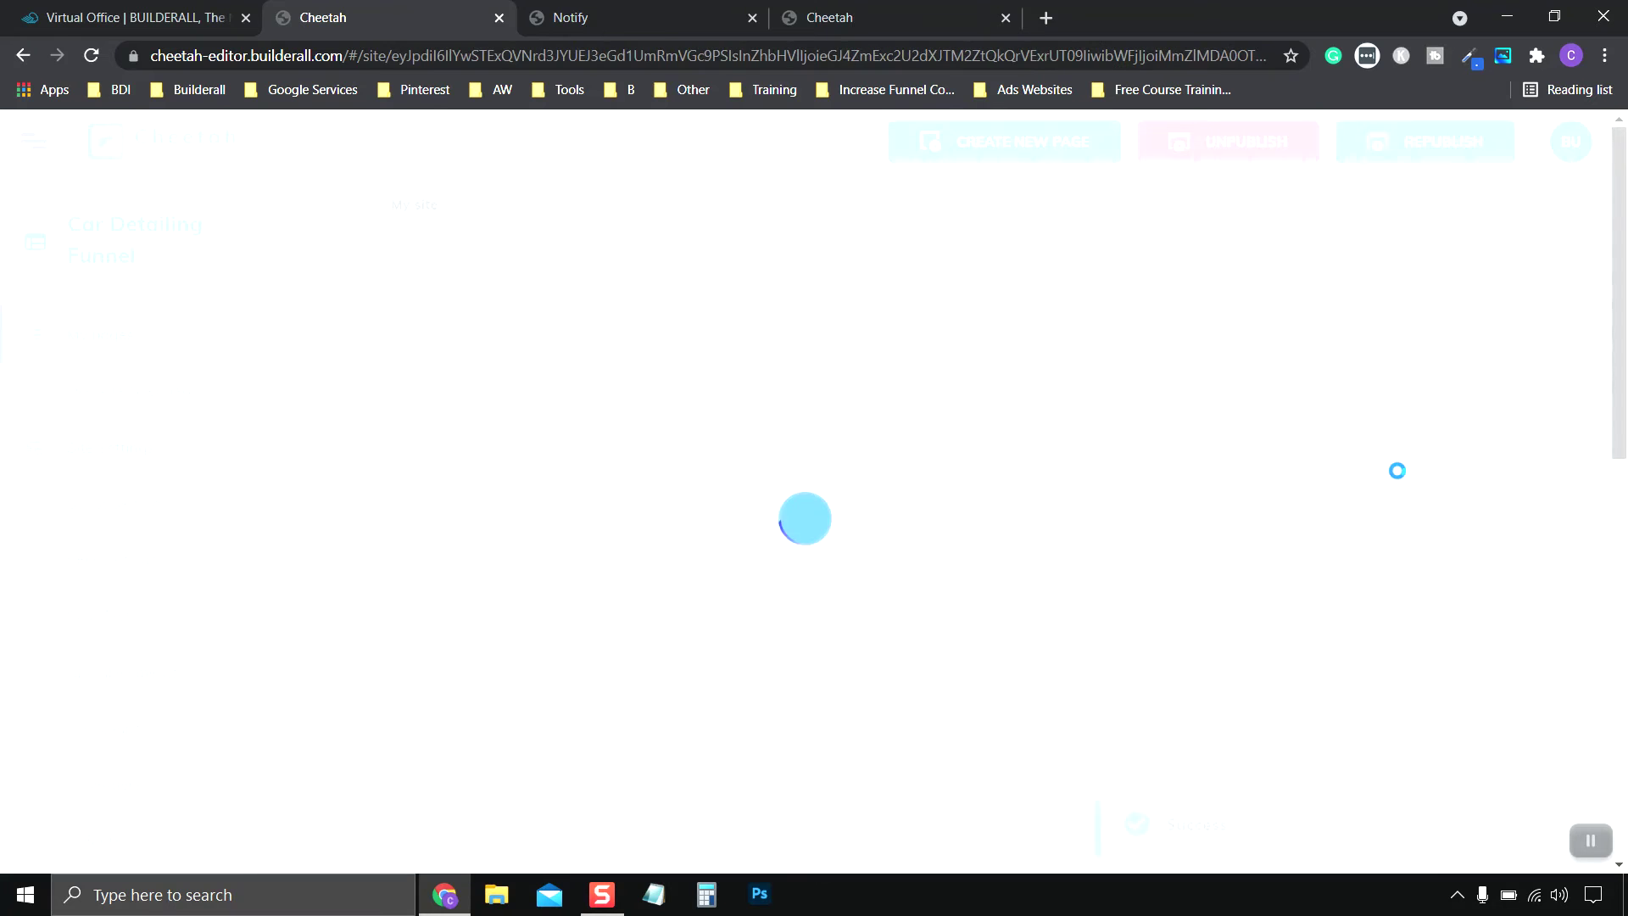
{"action": "left_click", "coordinate": [1442, 150]}
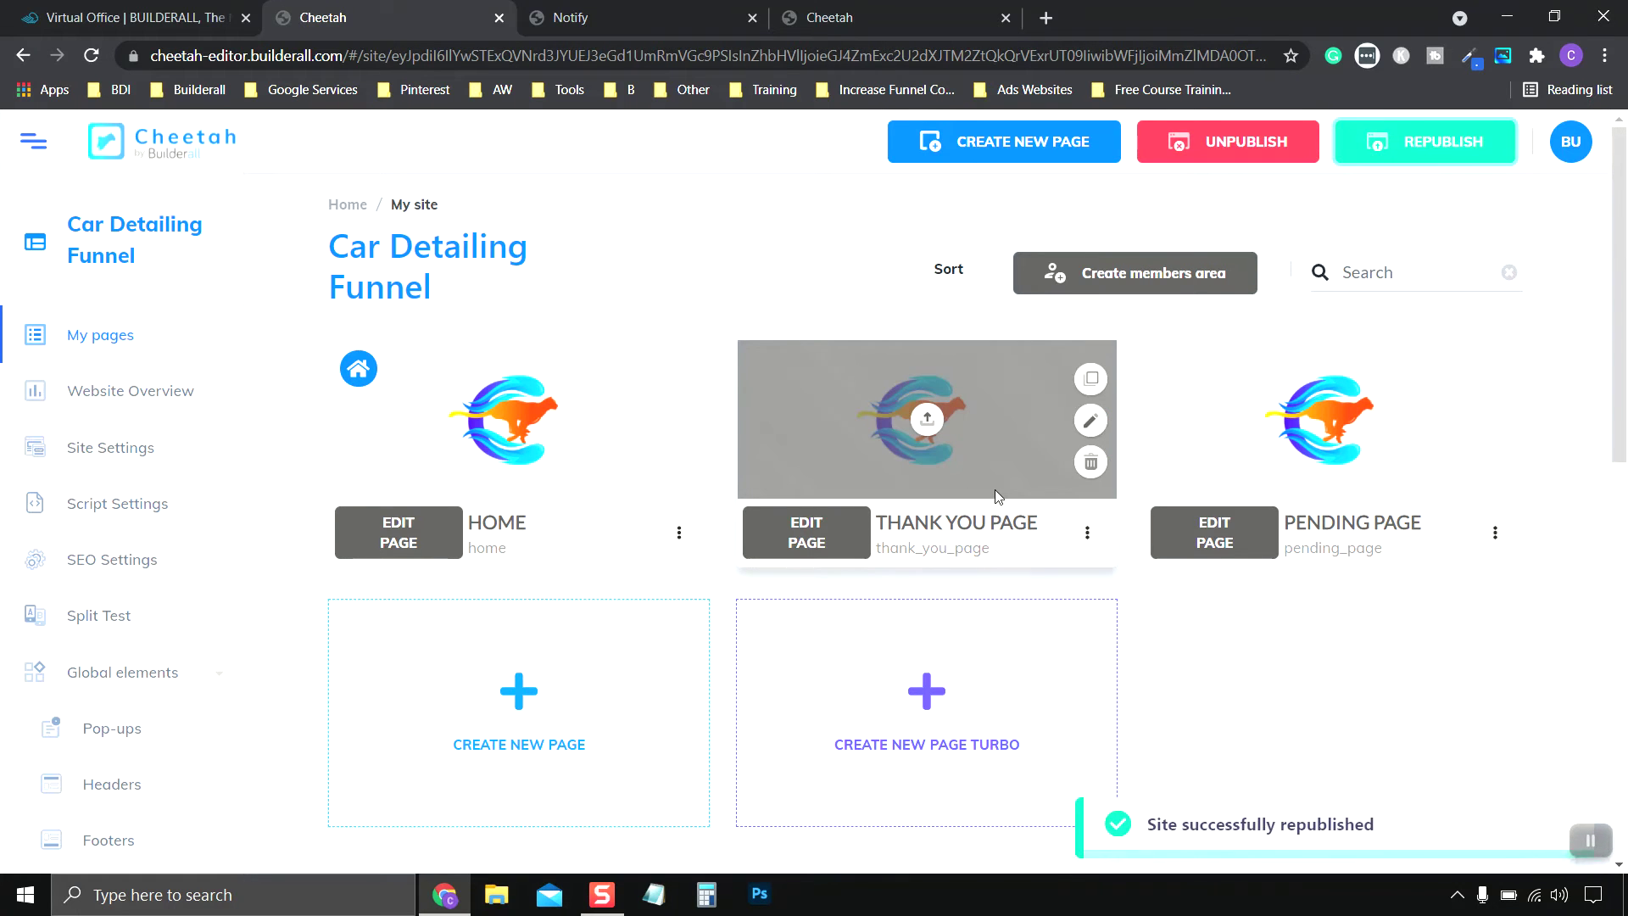
{"action": "left_click", "coordinate": [679, 533]}
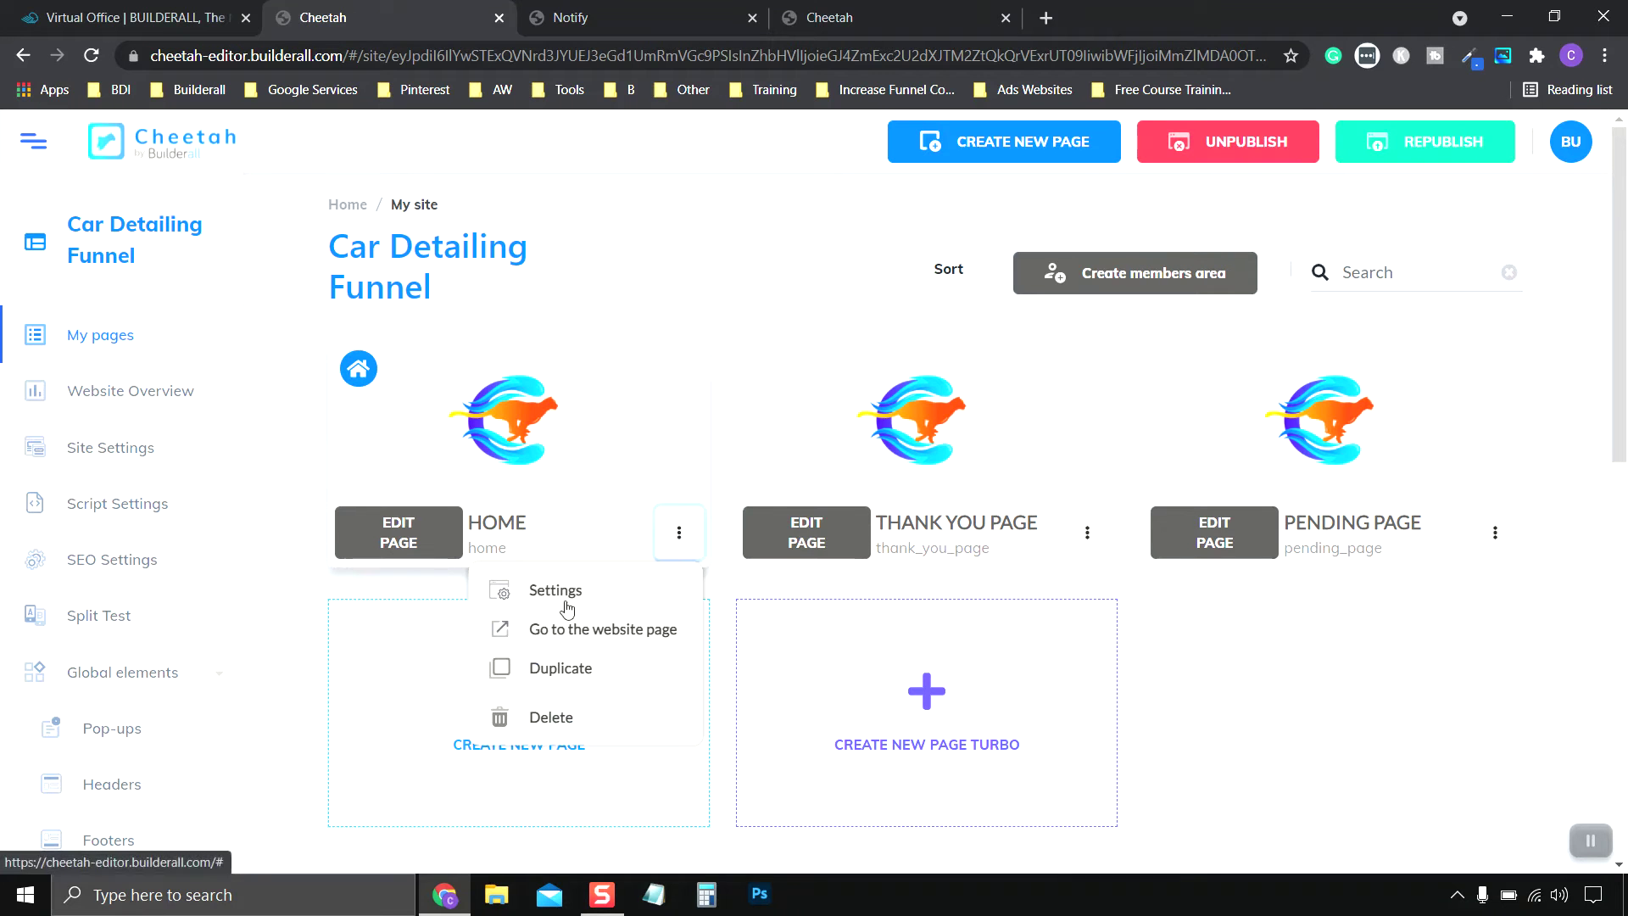
{"action": "left_click", "coordinate": [593, 631]}
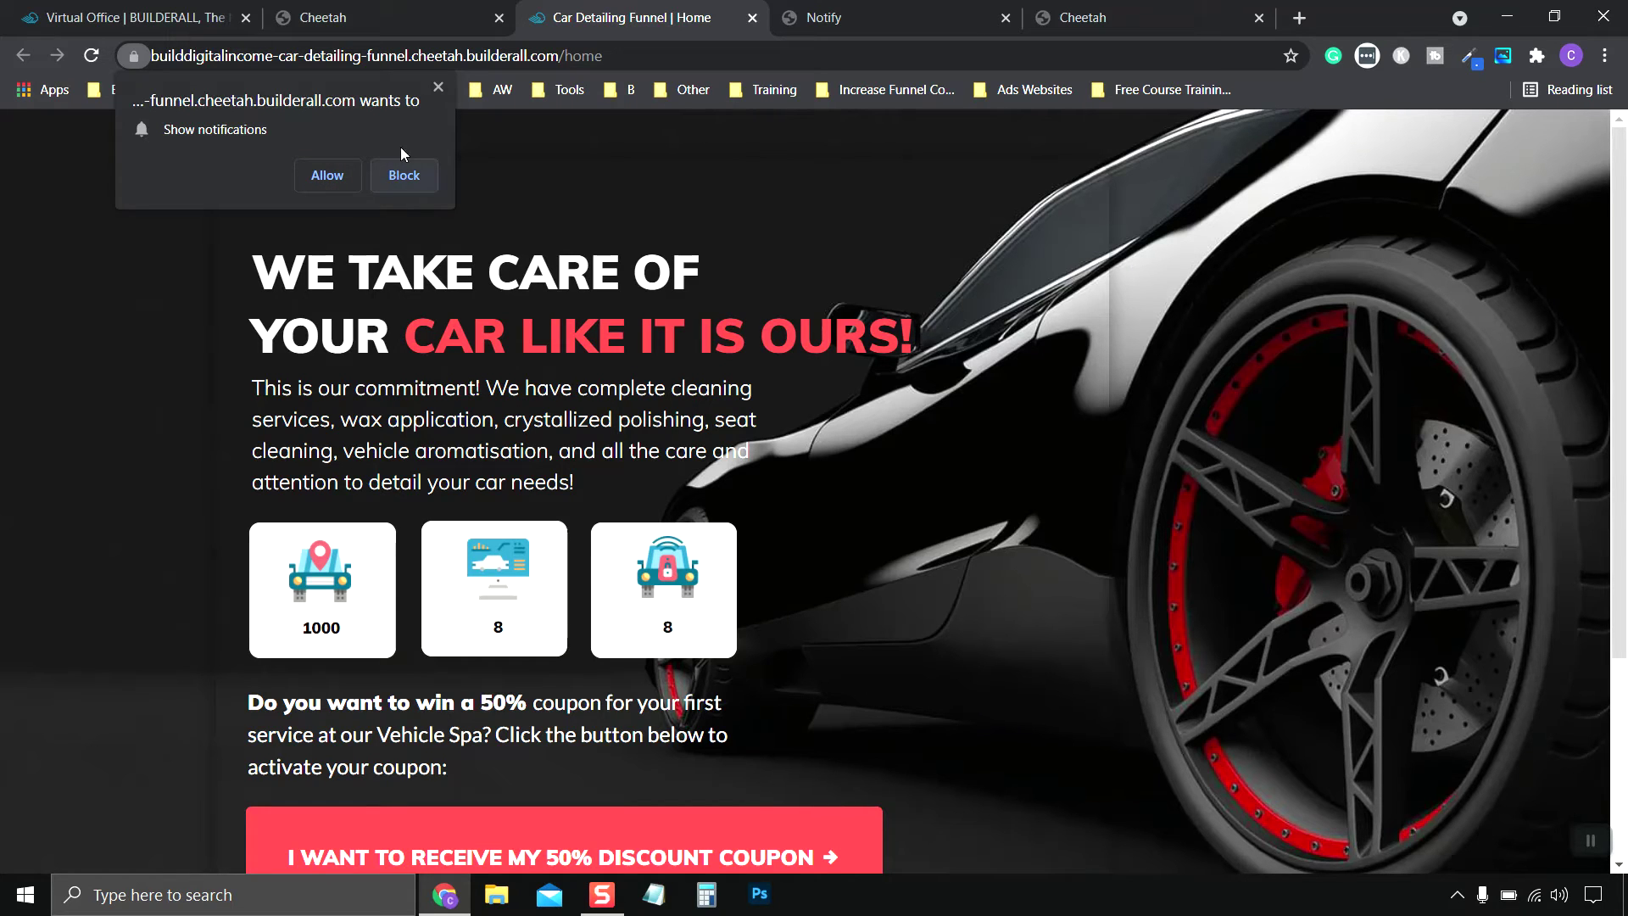
{"action": "left_click", "coordinate": [752, 18]}
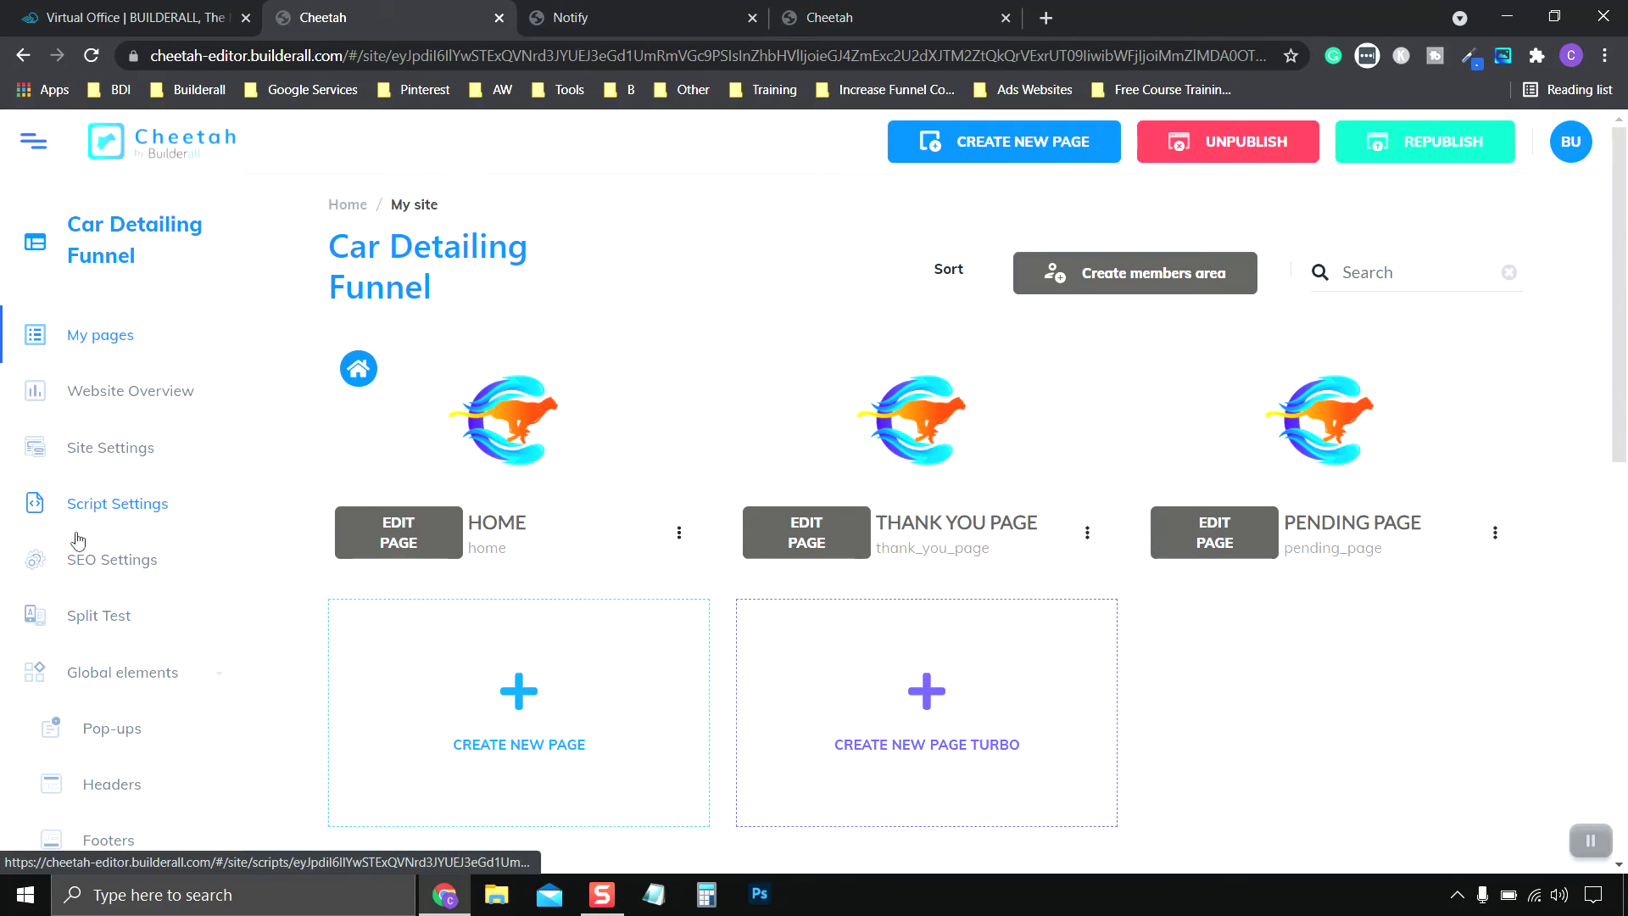
Follow Browser Notification > Send Notification to the empty Notify campaigns page, dismissing the missing-campaign error tab
{"action": "scroll", "coordinate": [196, 449], "scroll_direction": "down", "scroll_amount": 7}
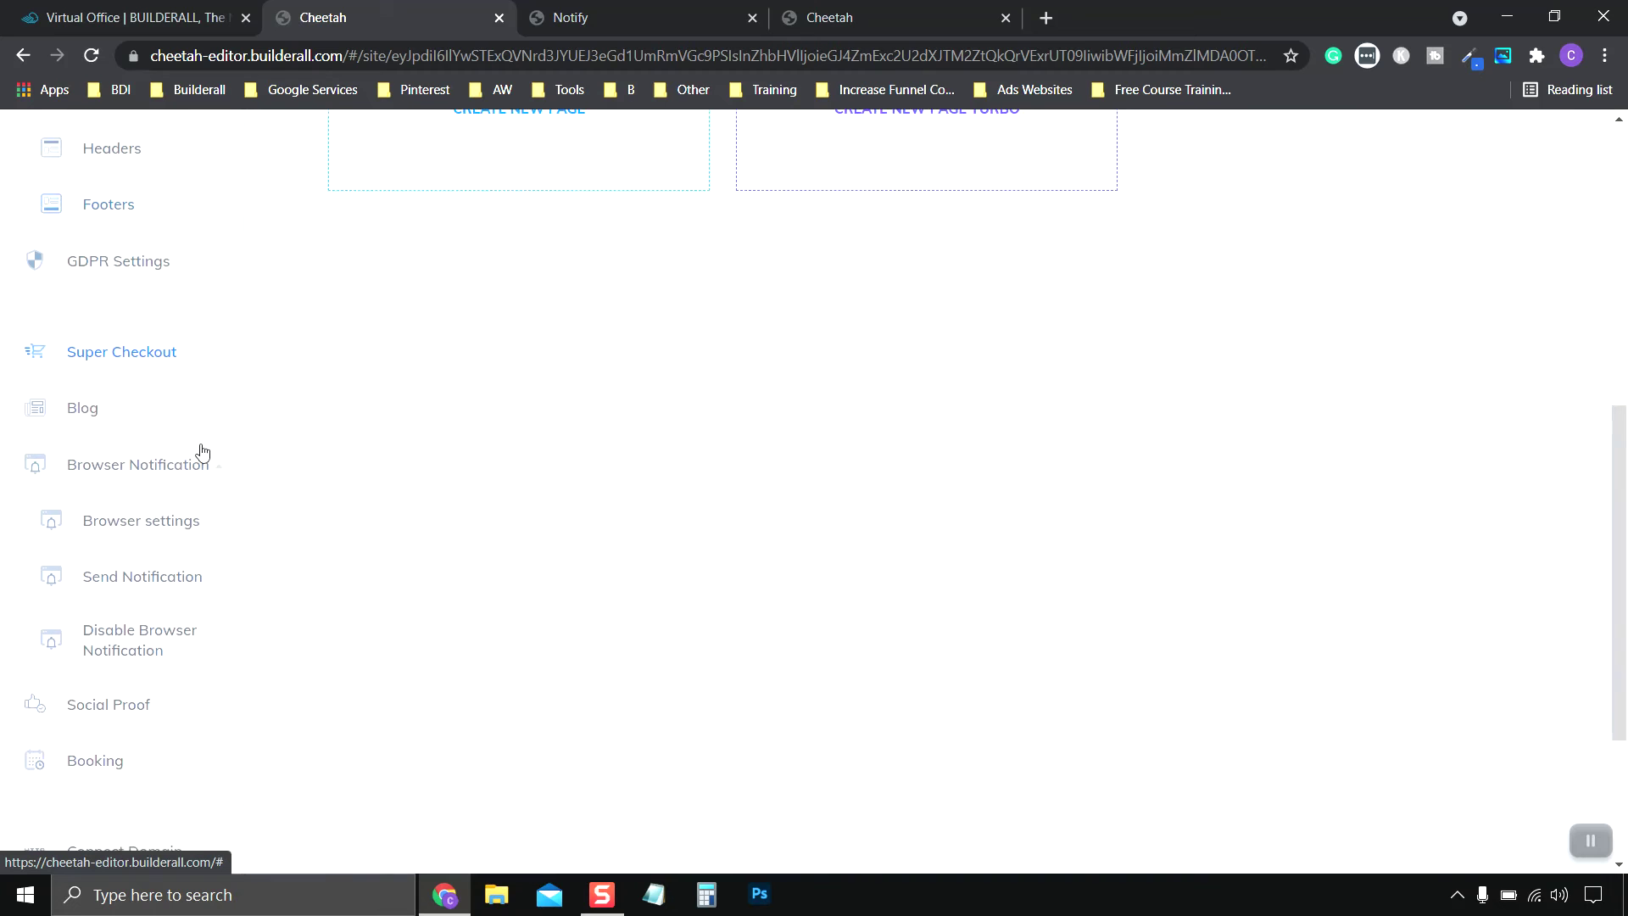
{"action": "scroll", "coordinate": [202, 452], "scroll_direction": "down", "scroll_amount": 1}
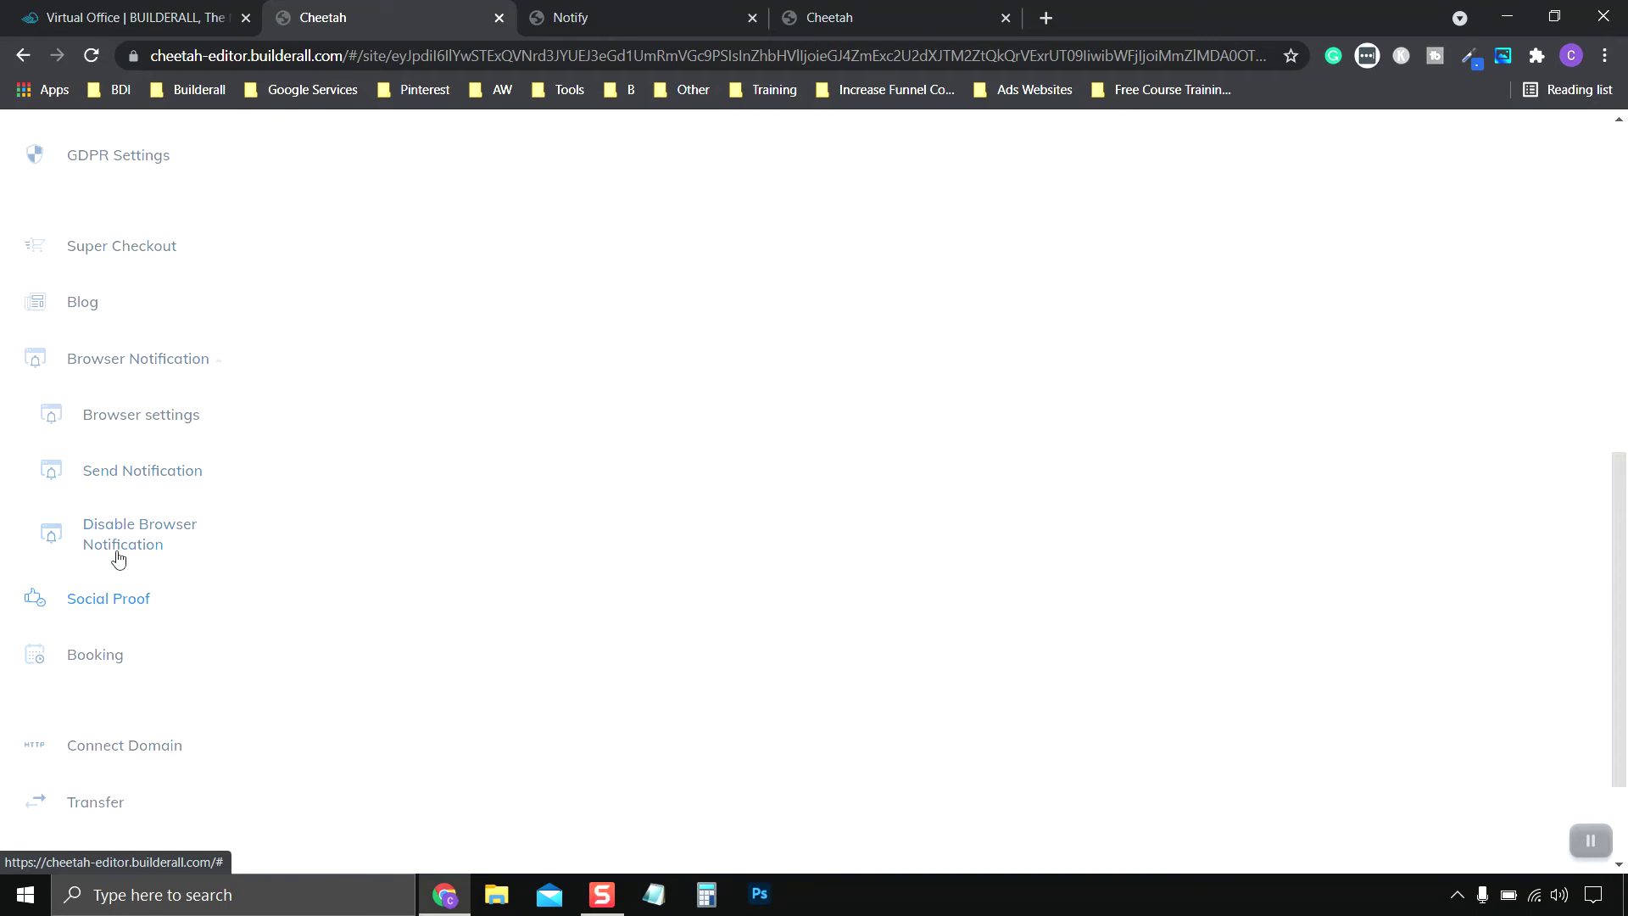
{"action": "left_click", "coordinate": [127, 485]}
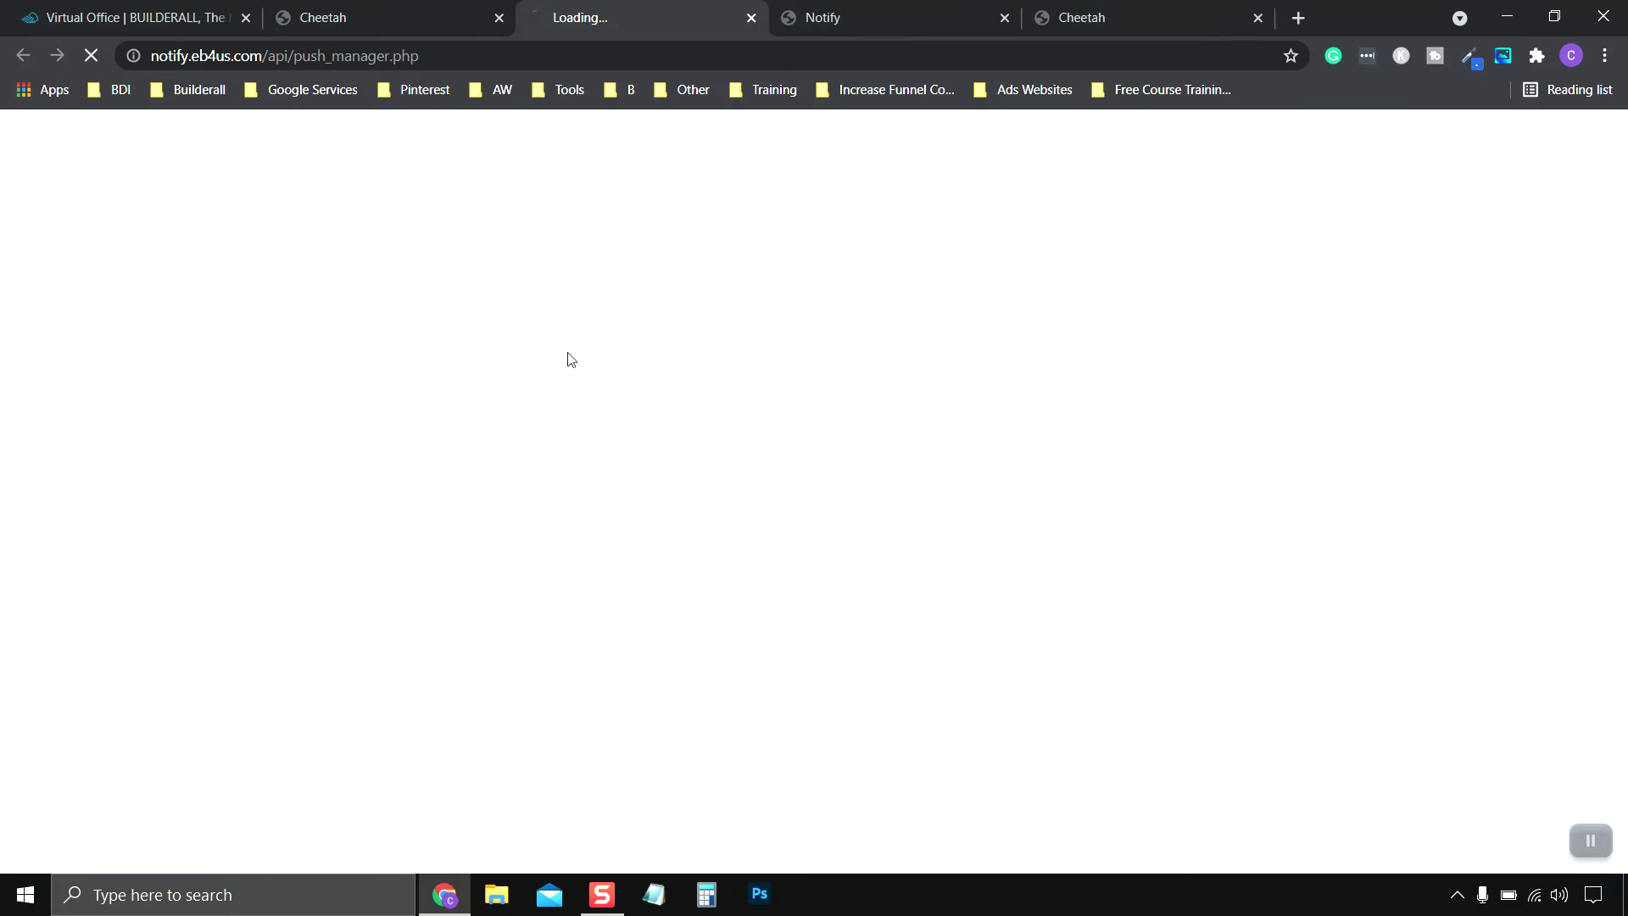
{"action": "left_click", "coordinate": [752, 18]}
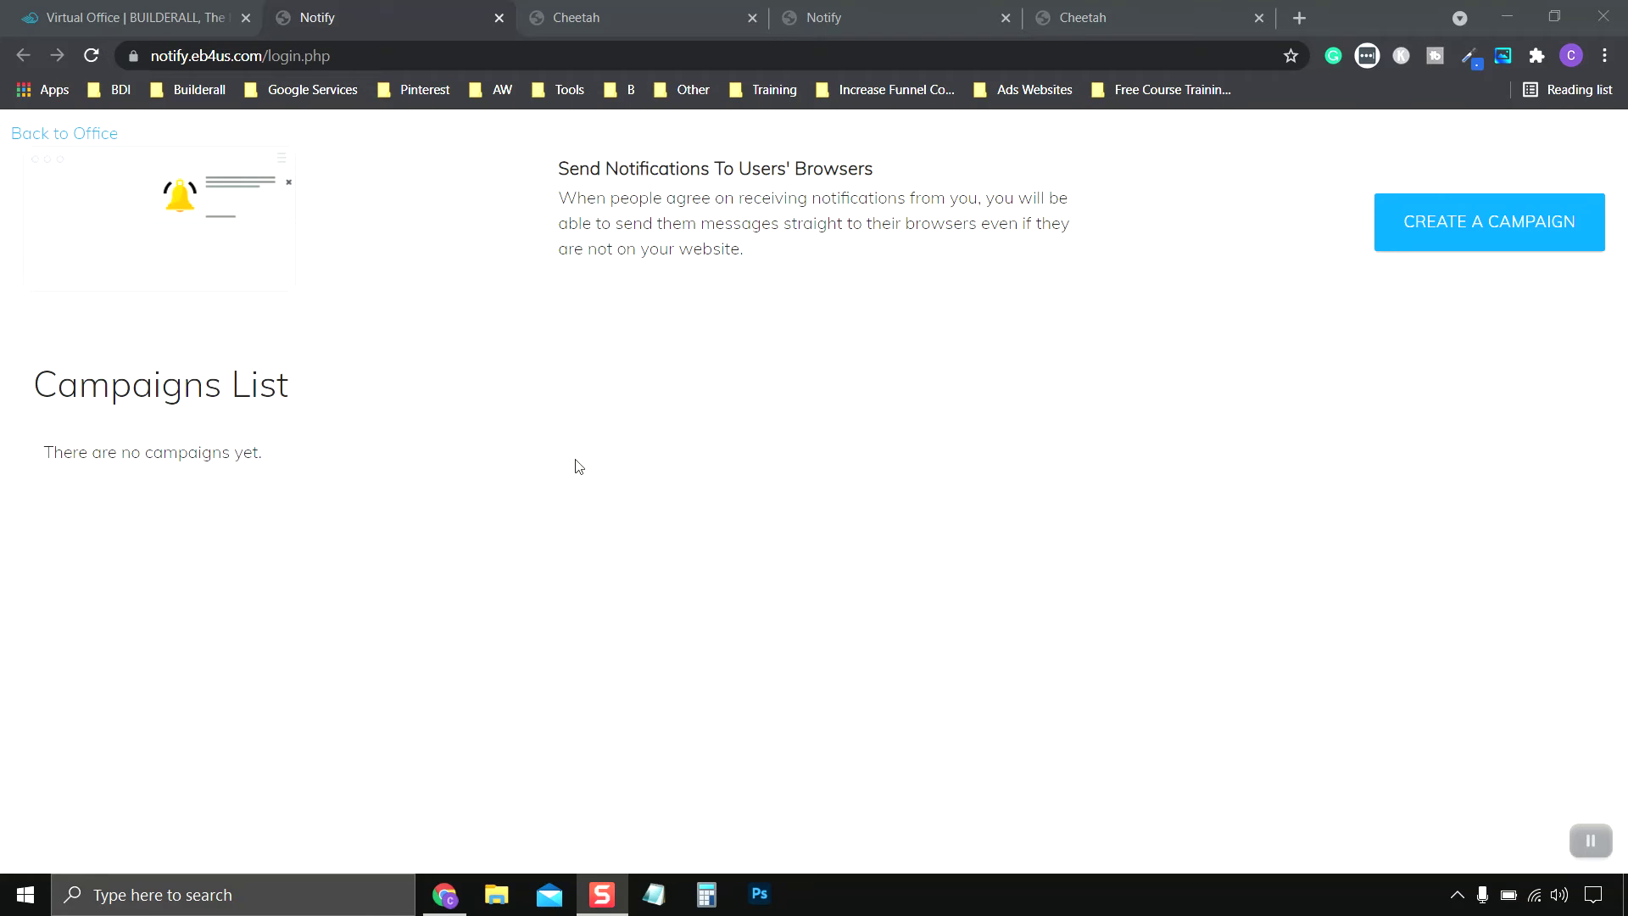
Start a new Notify campaign, trying the Cheetah website and Other website site types
{"action": "left_click", "coordinate": [1496, 248]}
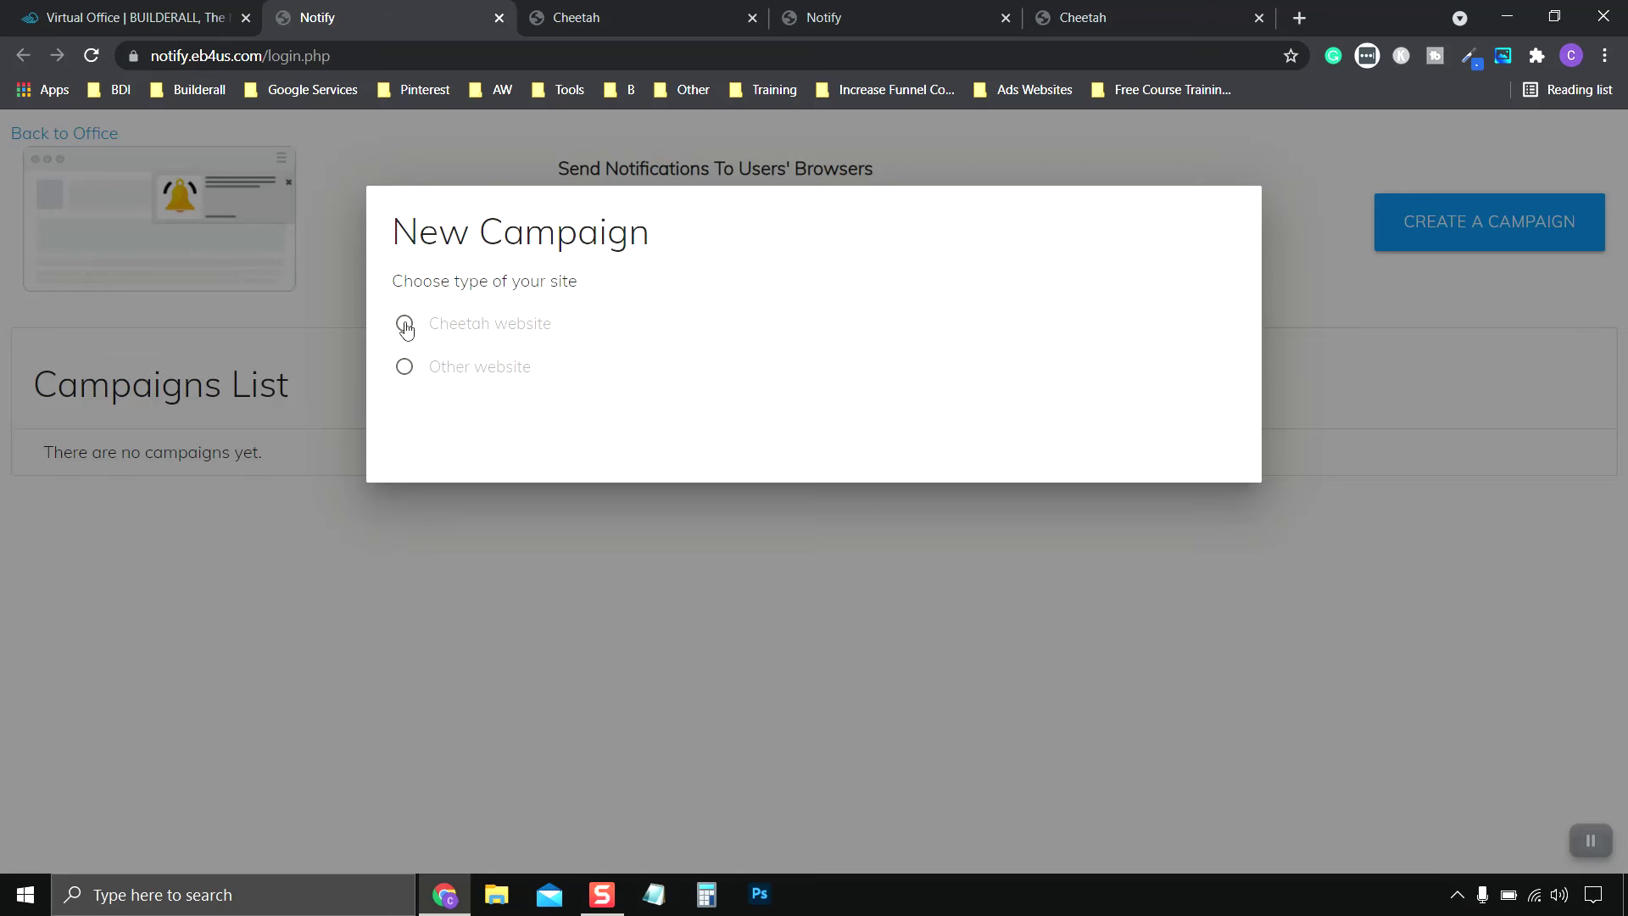
{"action": "left_click", "coordinate": [405, 324]}
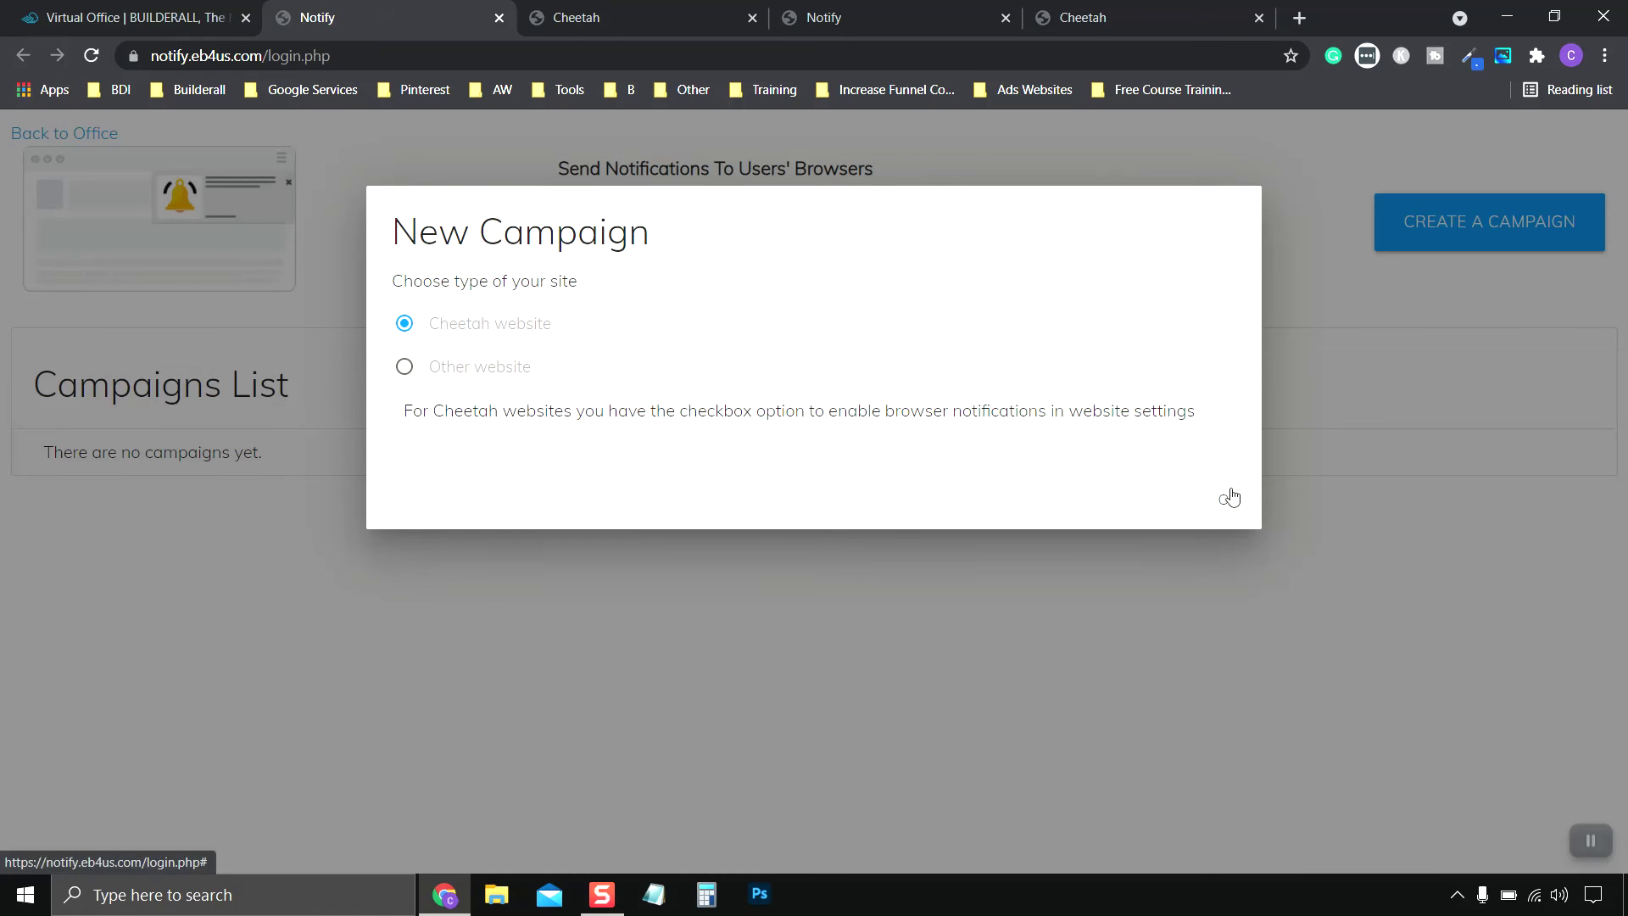
{"action": "left_click", "coordinate": [405, 368]}
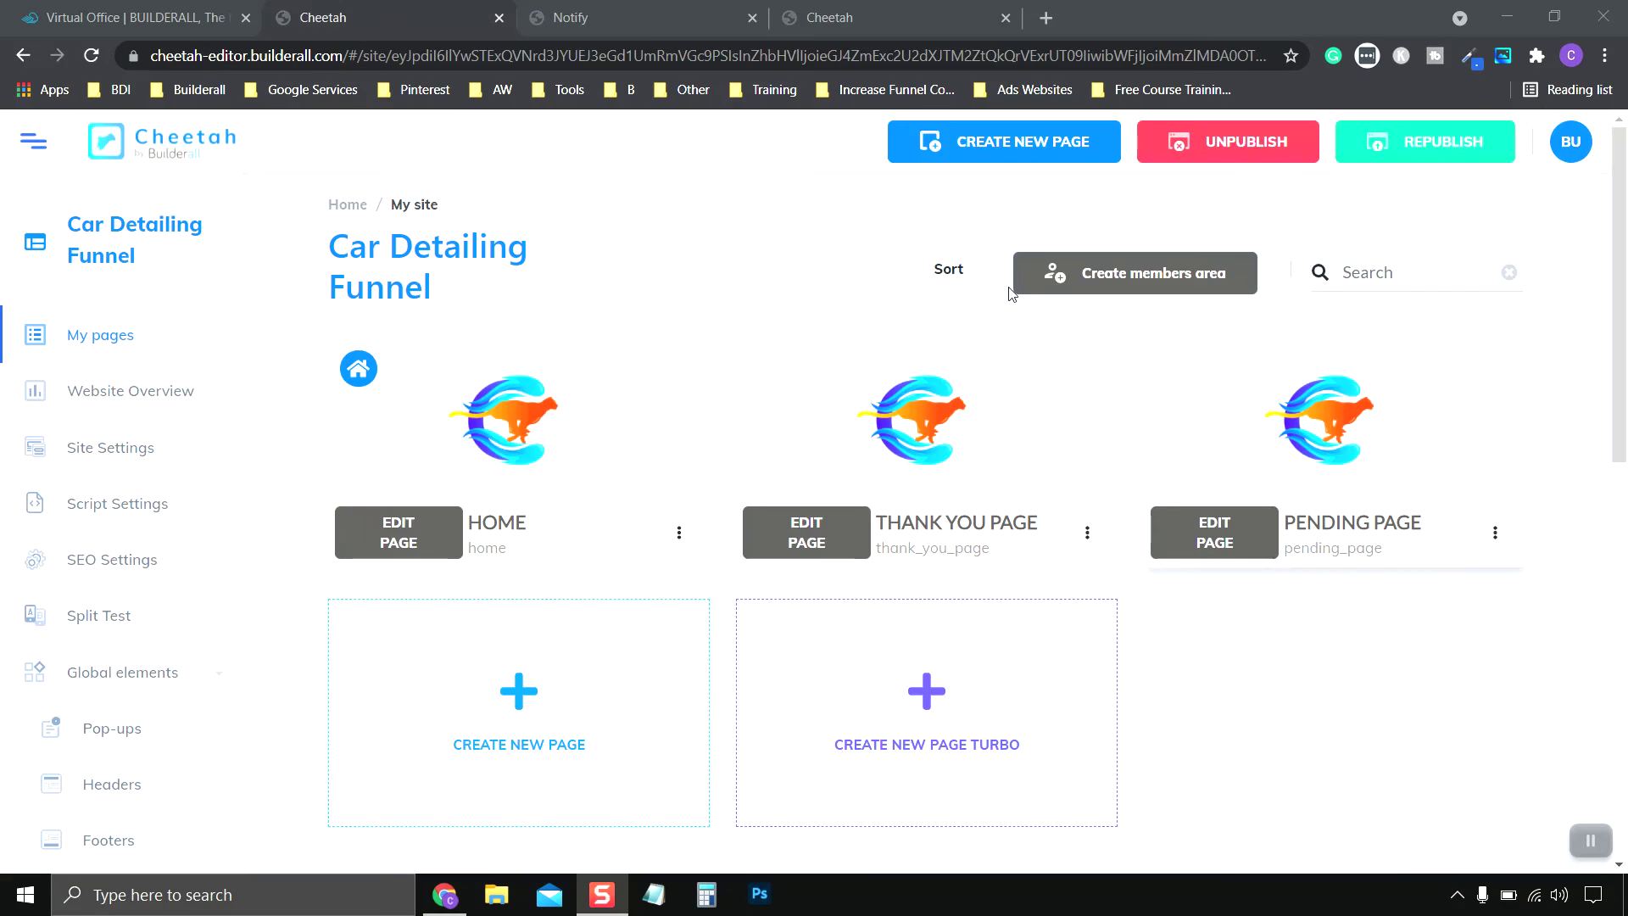
Republish Car Detailing Funnel and switch to Notify's campaigns list showing Car Detailing Website
{"action": "left_click", "coordinate": [1433, 142]}
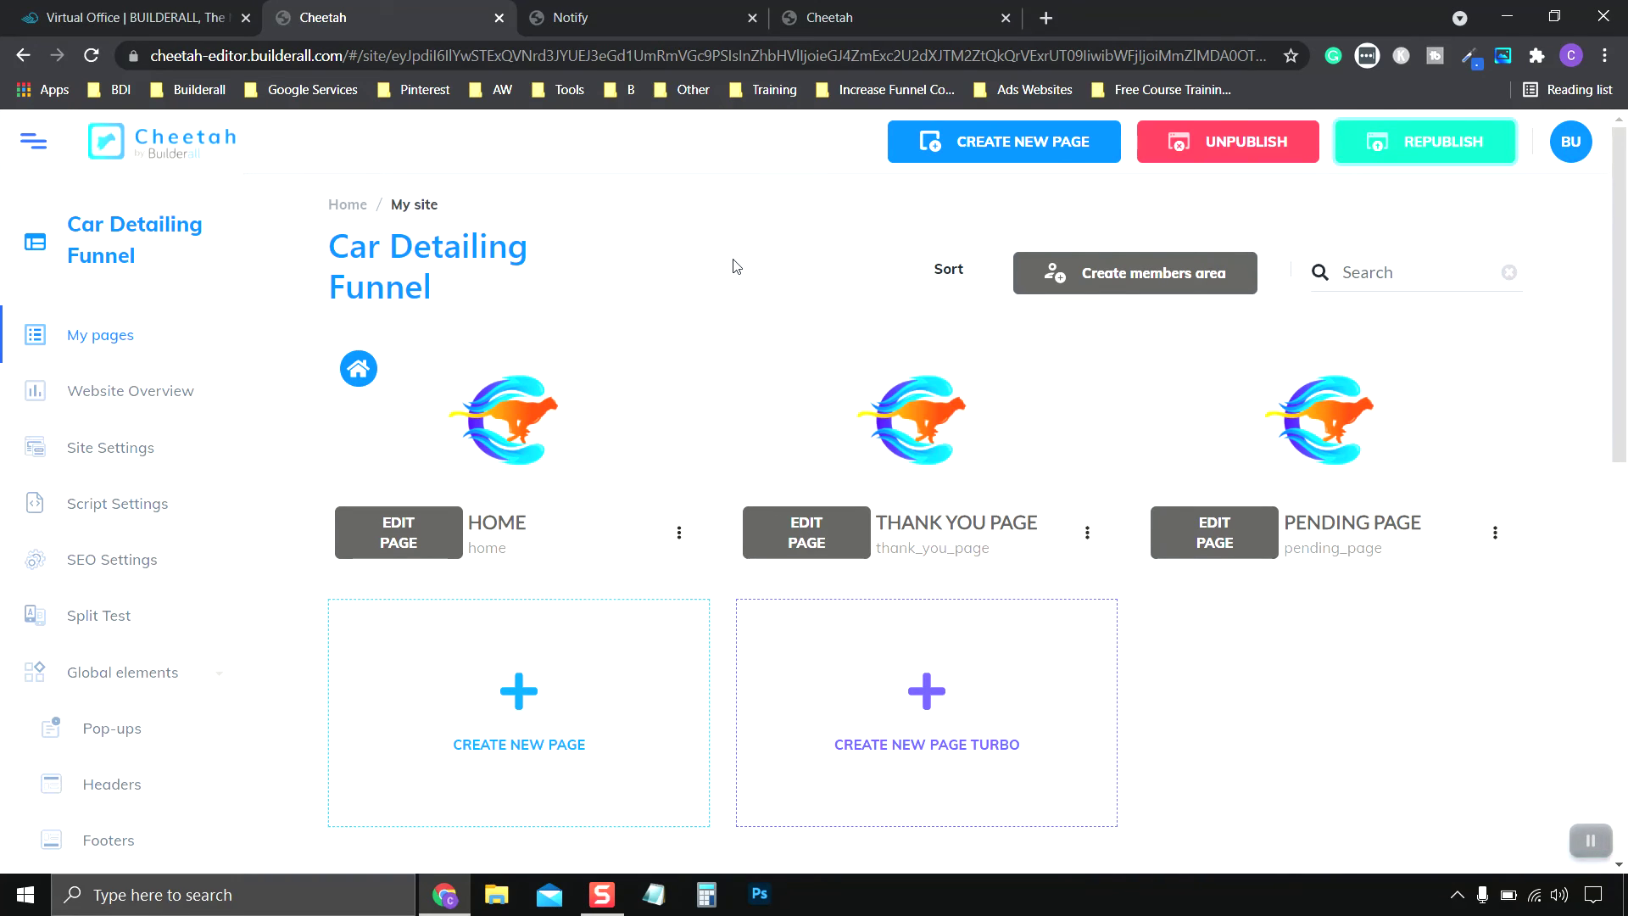
{"action": "left_click", "coordinate": [658, 21]}
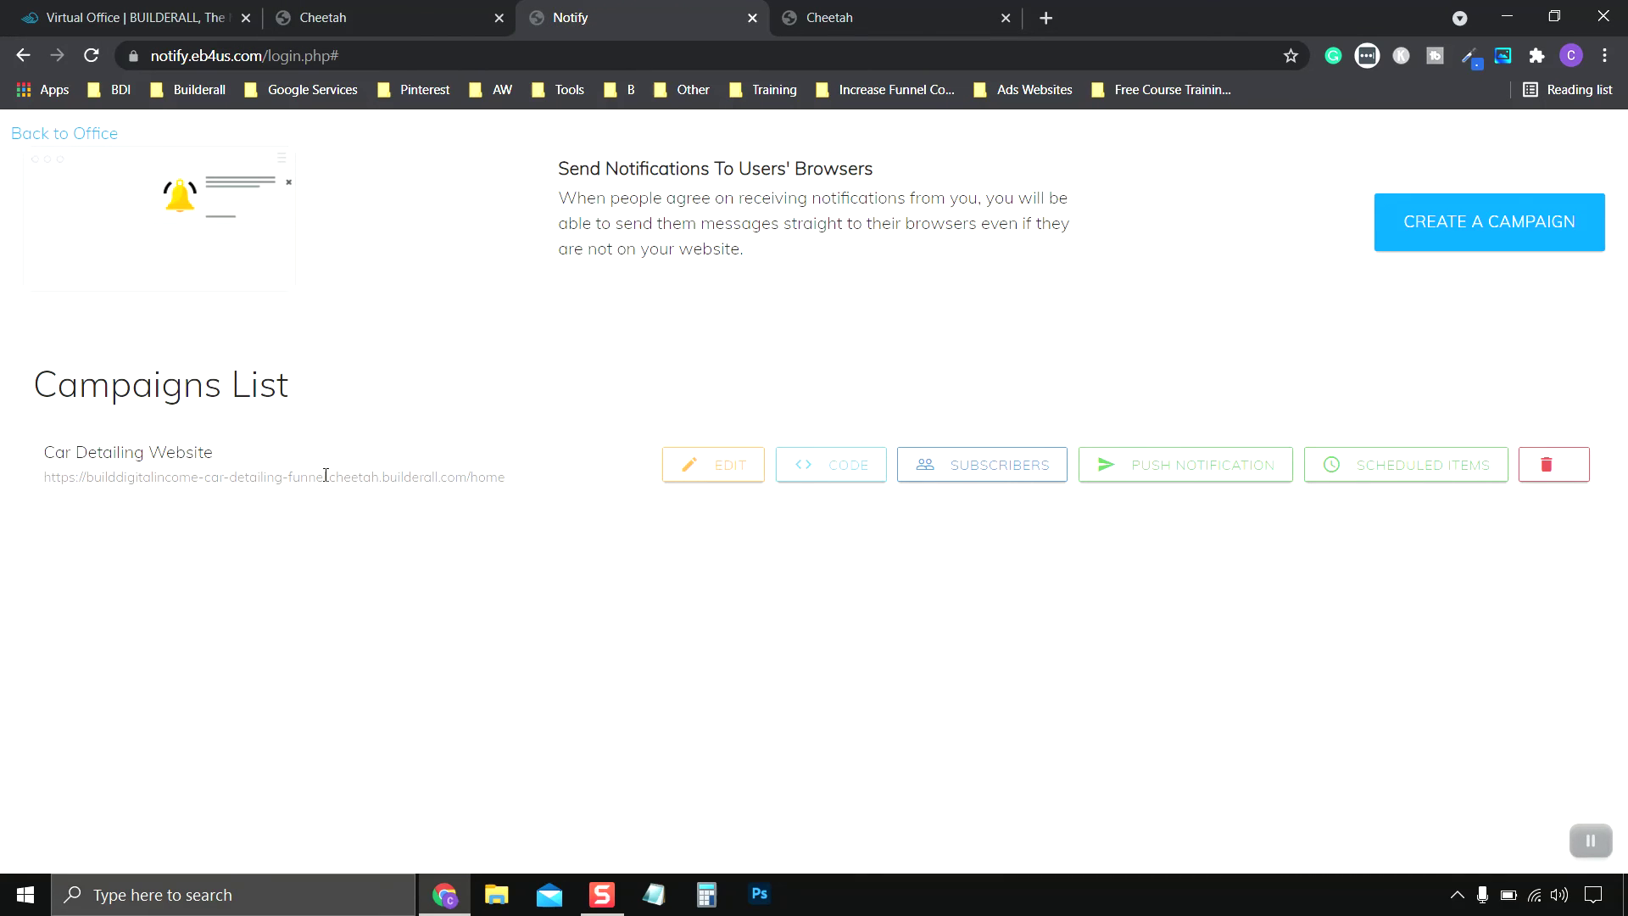
Check the Car Detailing Website campaign's settings, embed code and 0 subscribers, then open Push Notification
{"action": "left_click", "coordinate": [736, 469]}
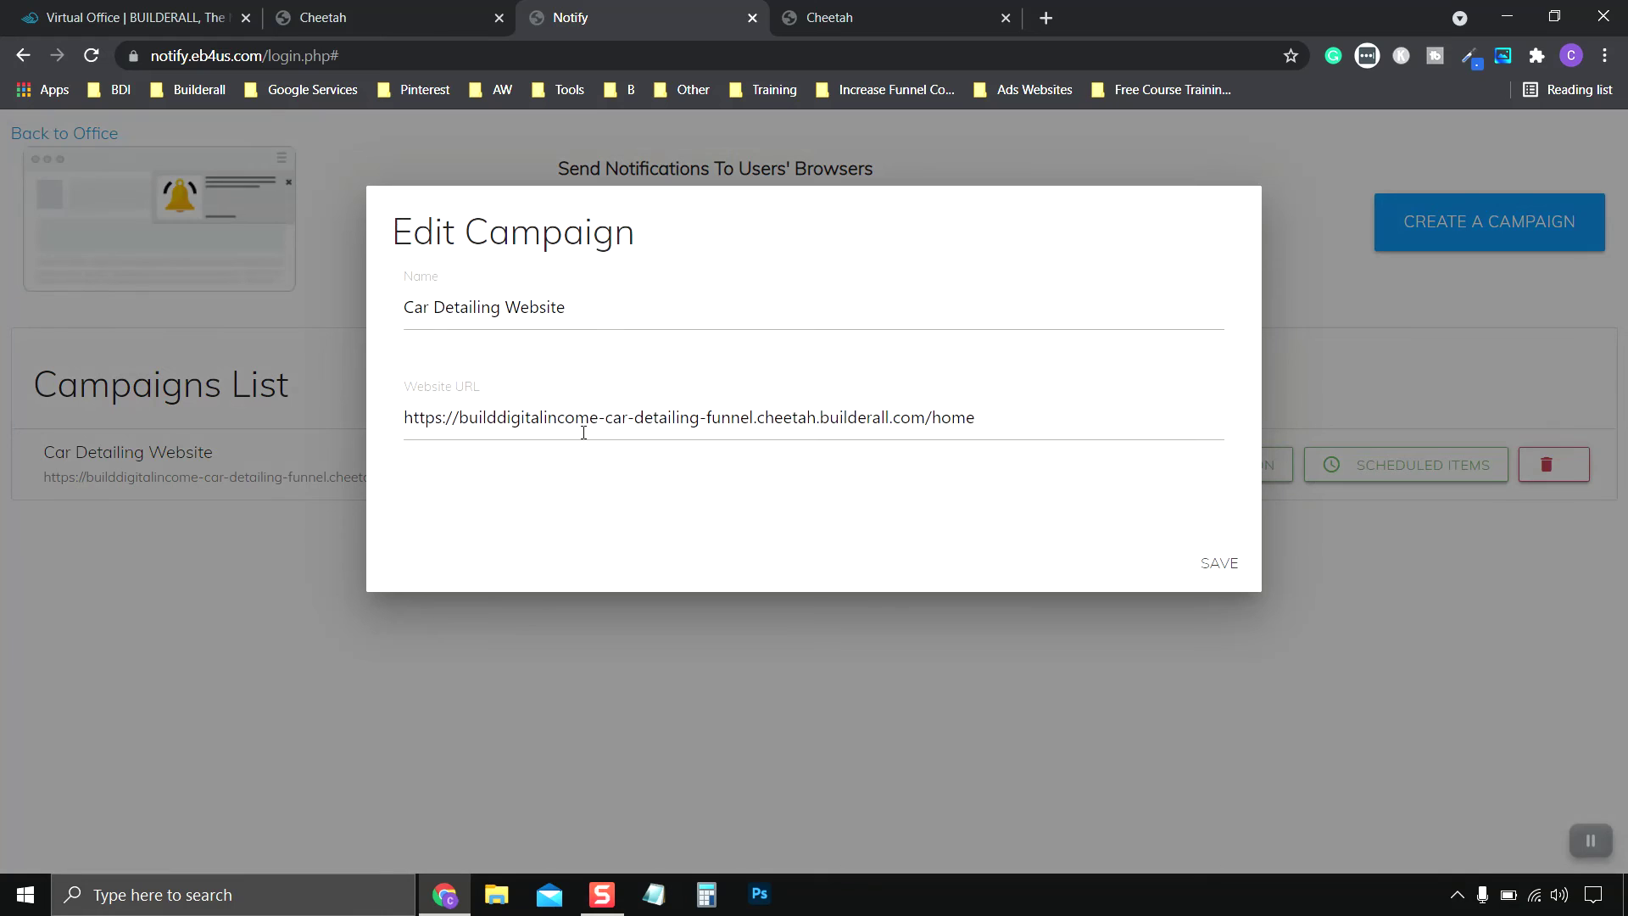
{"action": "left_click", "coordinate": [1221, 563]}
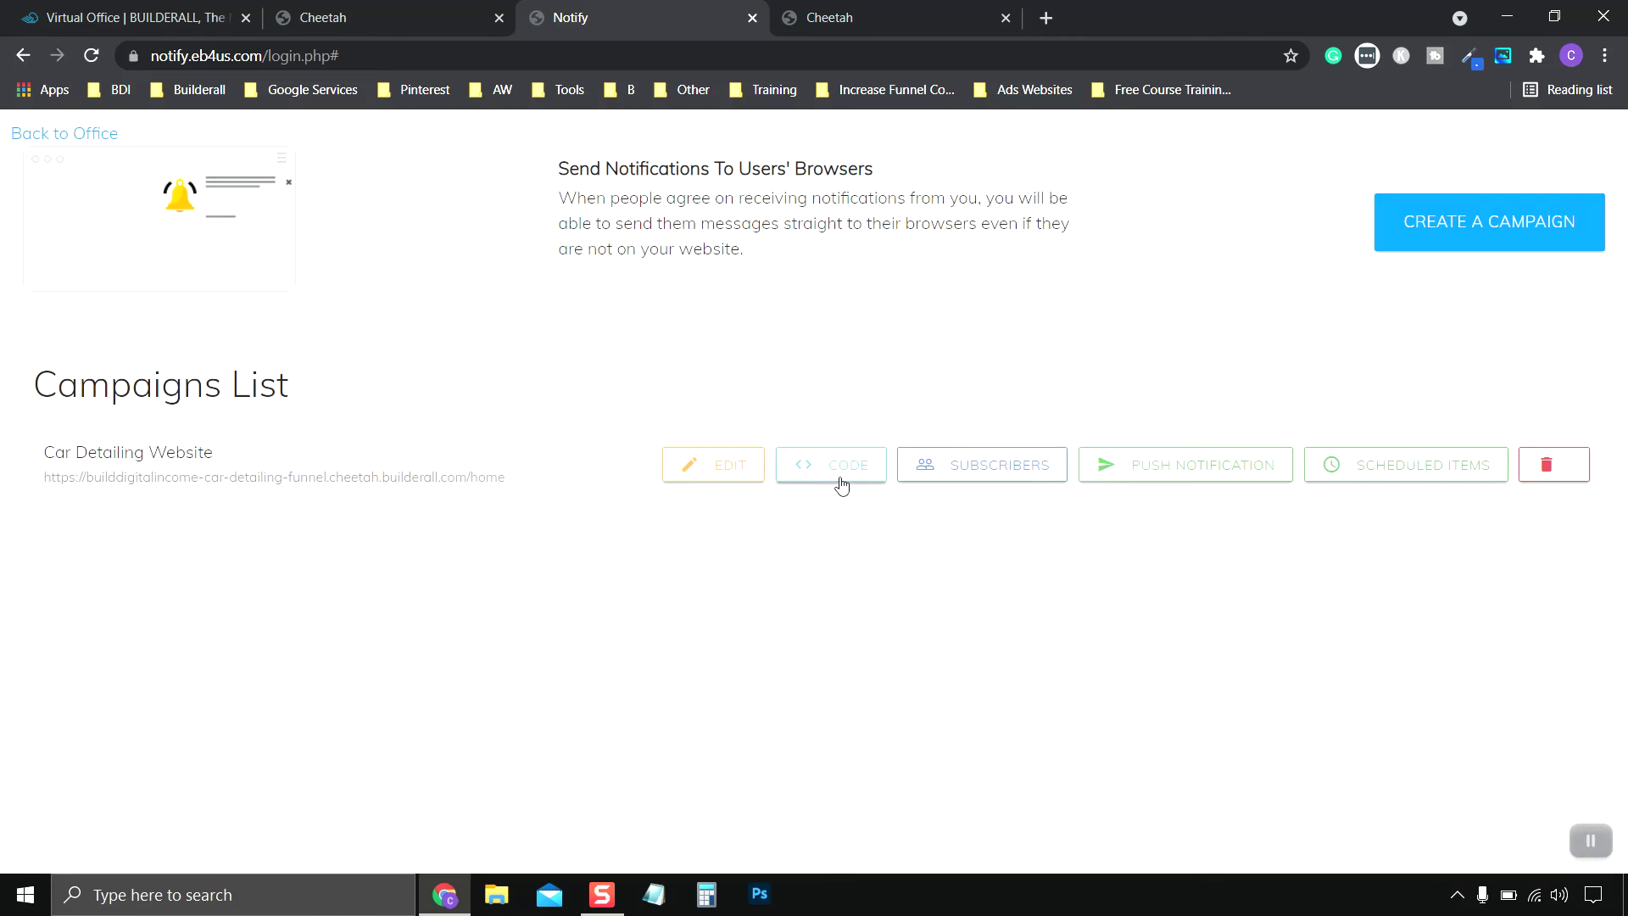
{"action": "left_click", "coordinate": [839, 482]}
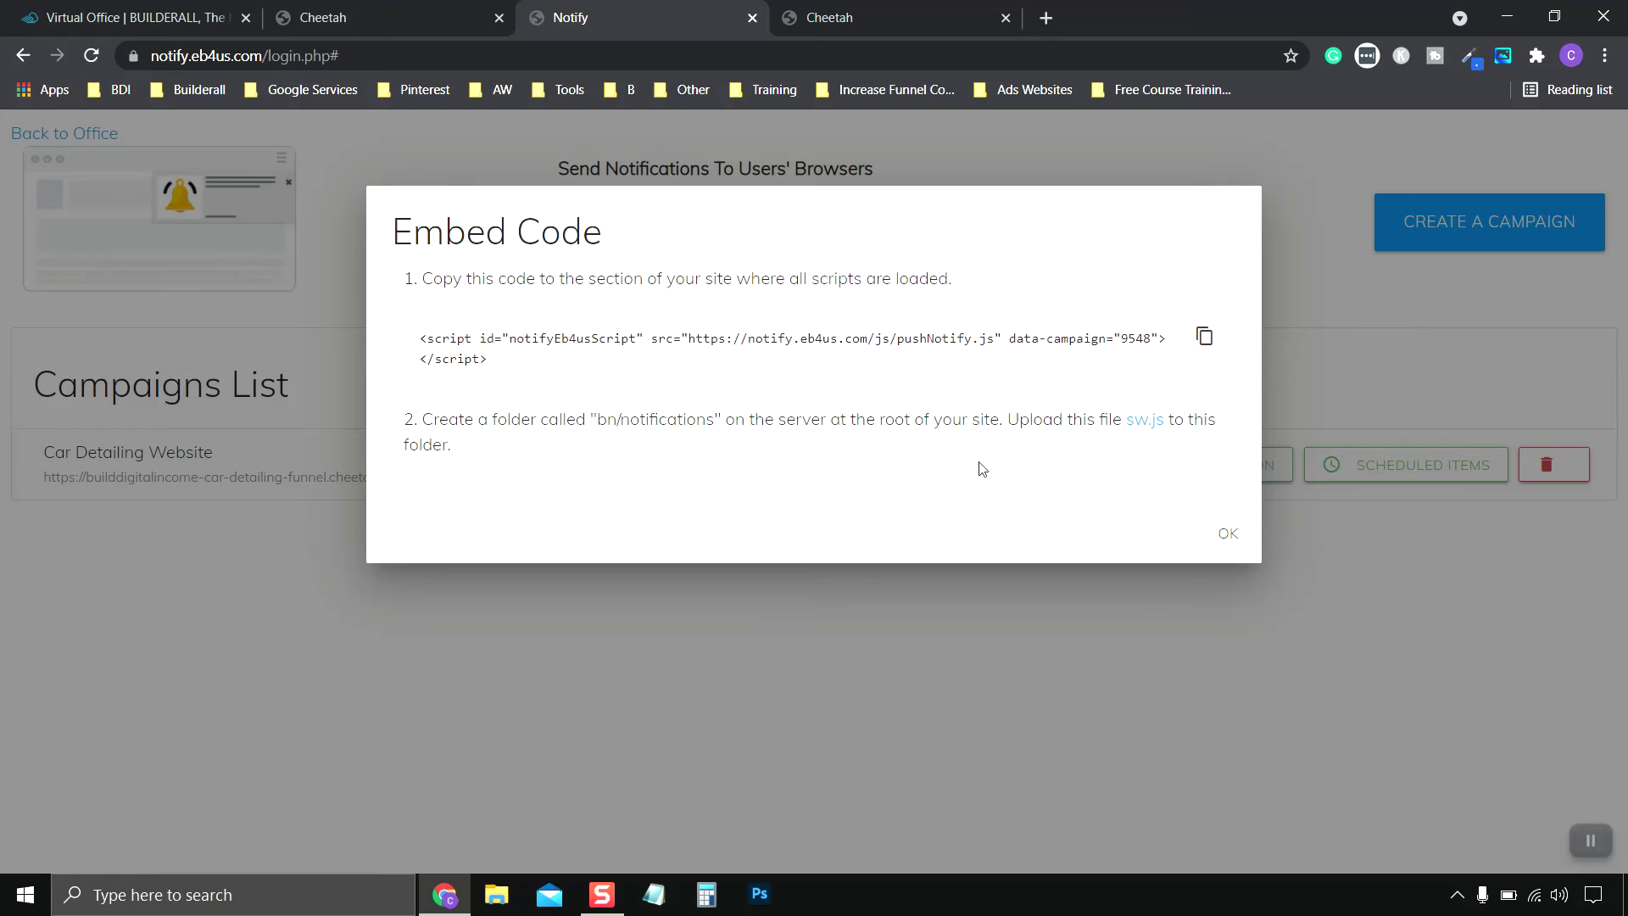
{"action": "left_click", "coordinate": [1227, 533]}
{"action": "left_click", "coordinate": [1026, 483]}
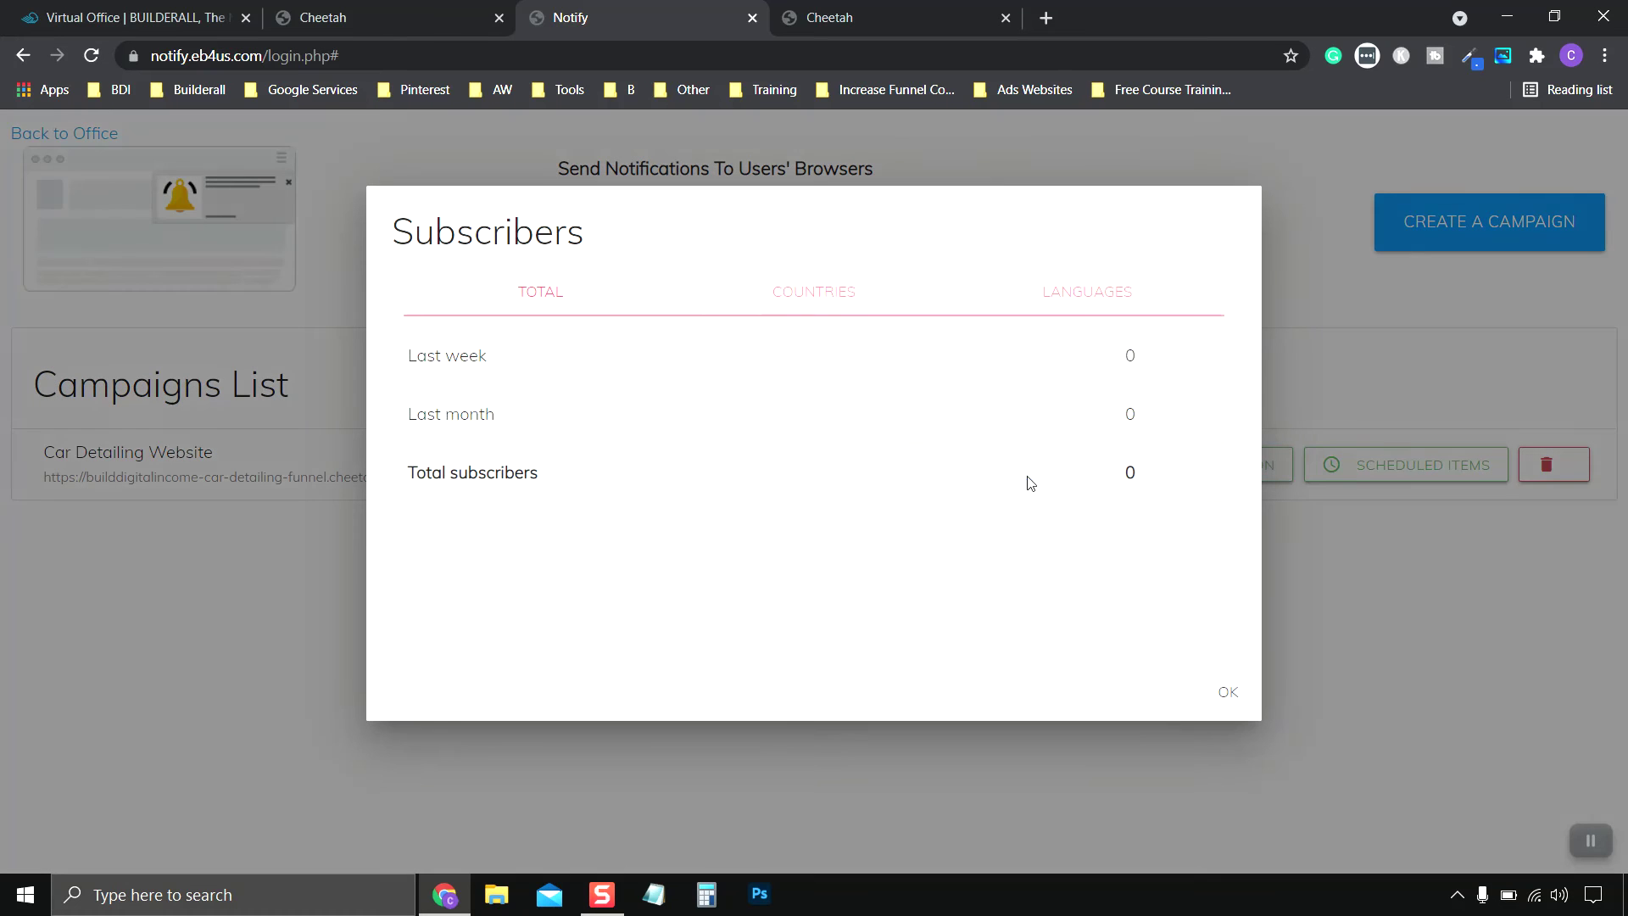
{"action": "left_click", "coordinate": [1382, 556]}
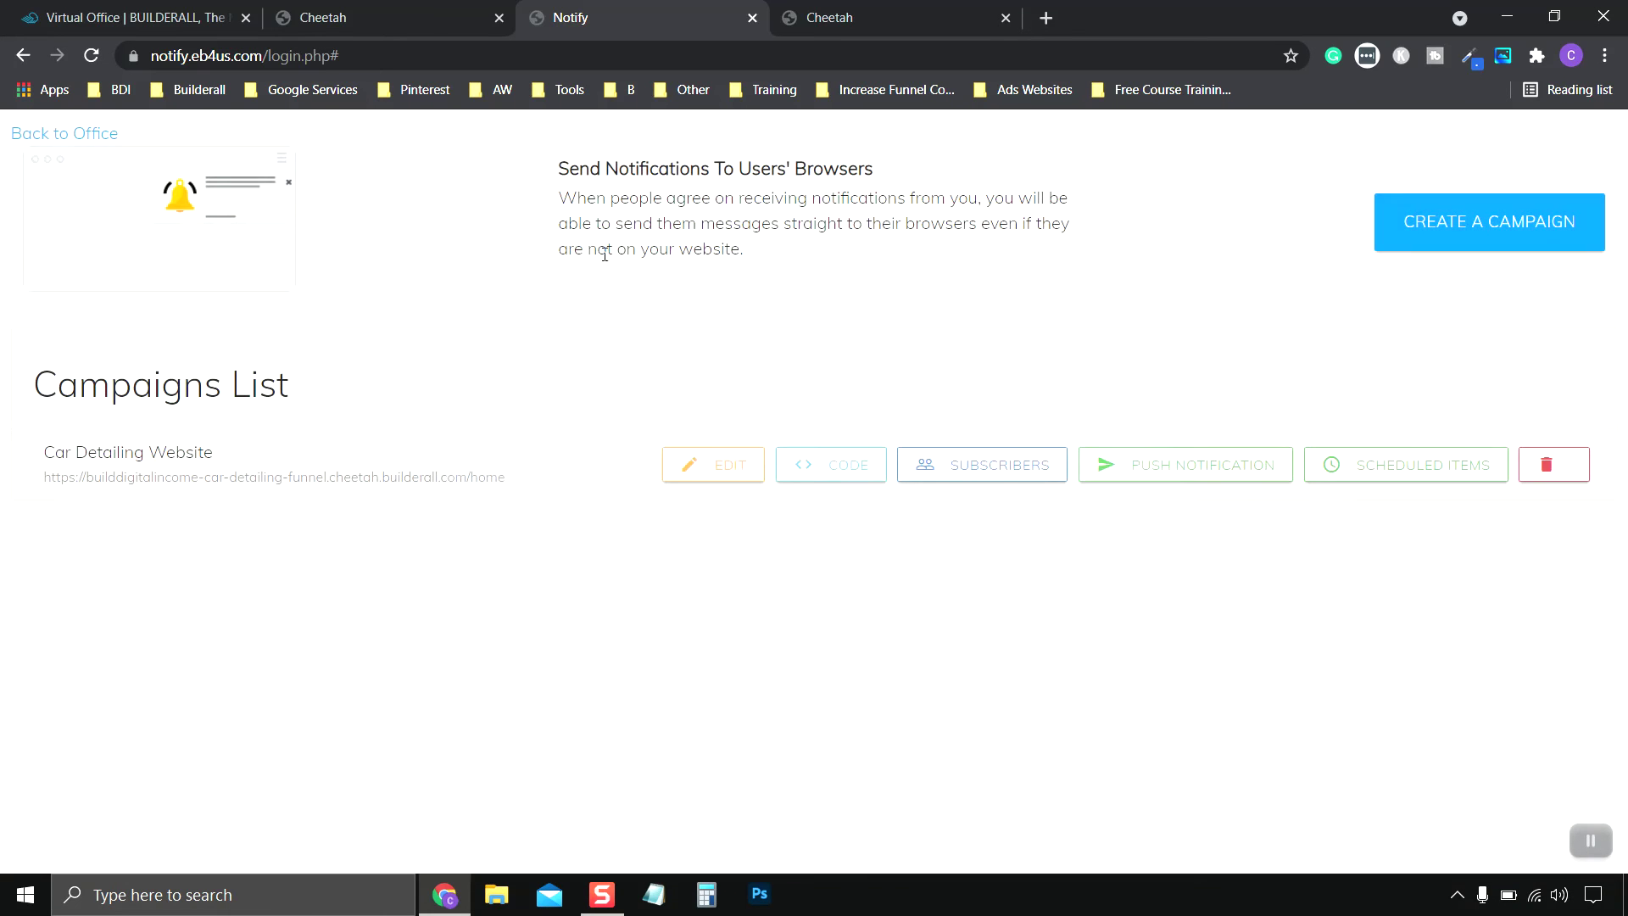
{"action": "left_click", "coordinate": [1219, 471]}
Try the language and country sending restrictions, then leave both unchecked
{"action": "left_click", "coordinate": [447, 327]}
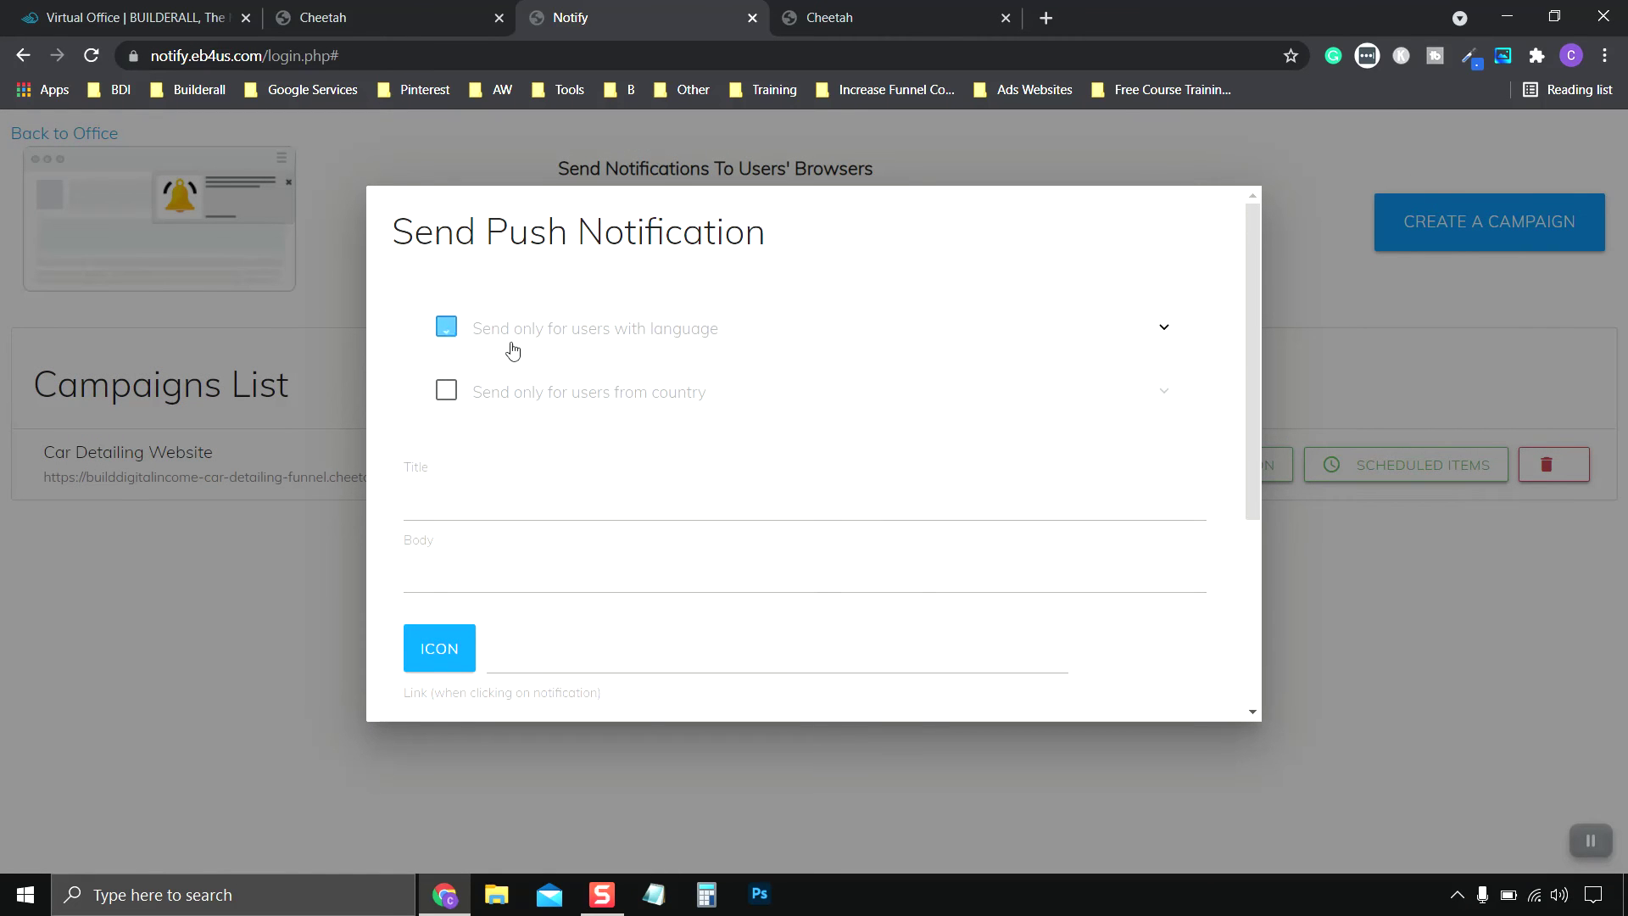
{"action": "left_click", "coordinate": [1074, 345]}
{"action": "left_click", "coordinate": [440, 334]}
{"action": "left_click", "coordinate": [447, 391]}
{"action": "left_click", "coordinate": [1107, 403]}
{"action": "left_click", "coordinate": [450, 390]}
Look over the Title and Body fields, then close the form without sending
{"action": "left_click", "coordinate": [424, 495]}
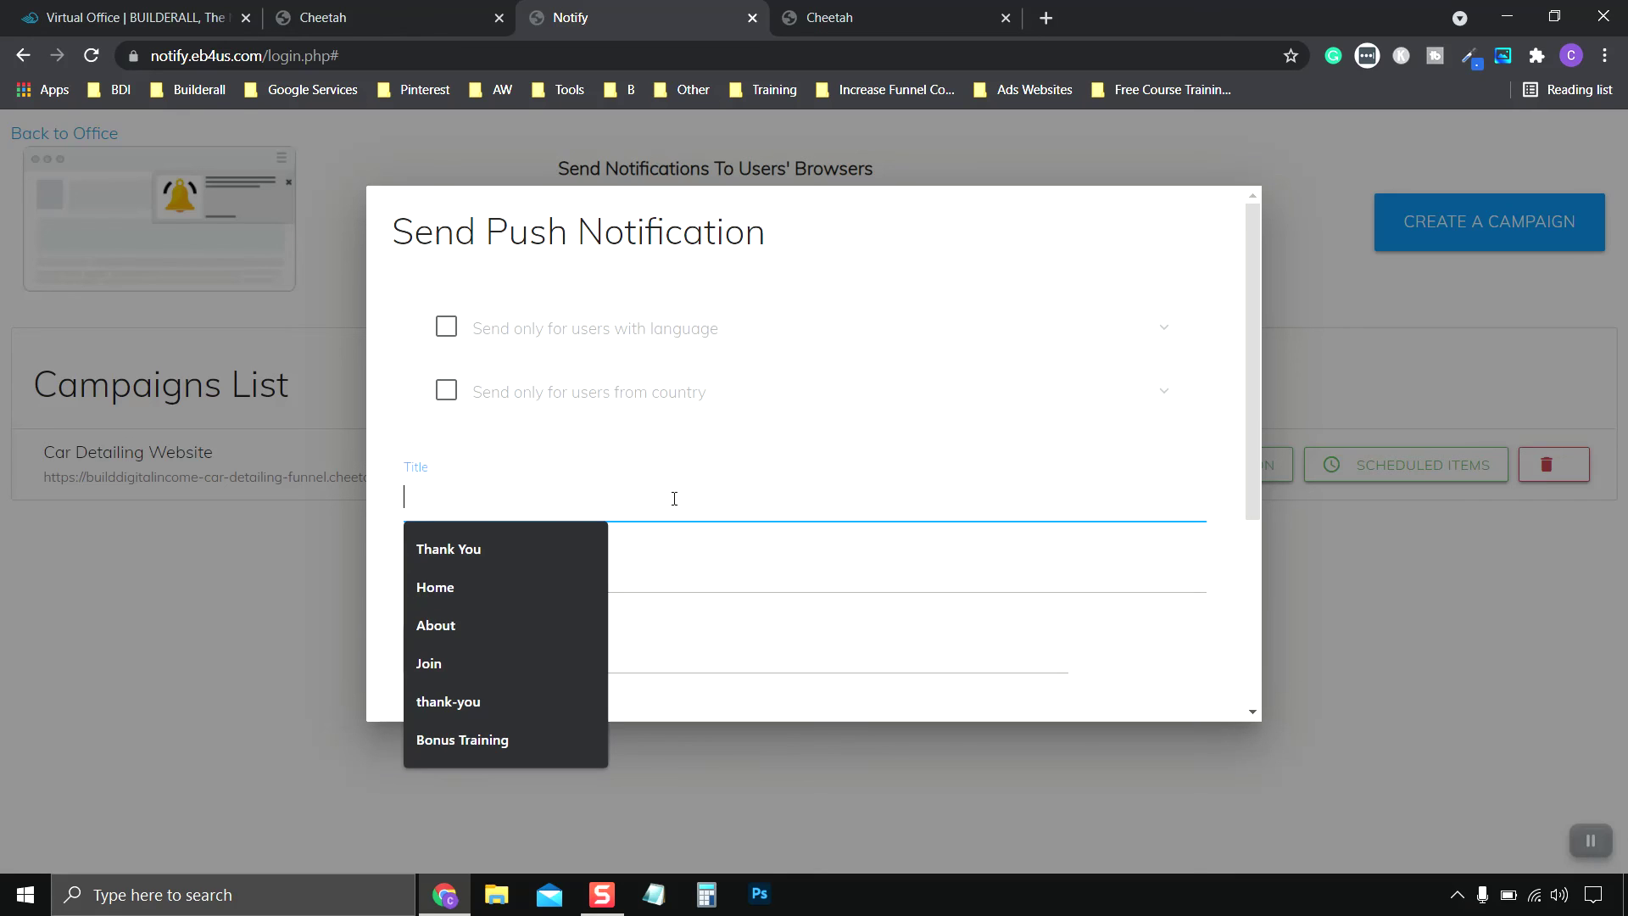
{"action": "left_click", "coordinate": [715, 549]}
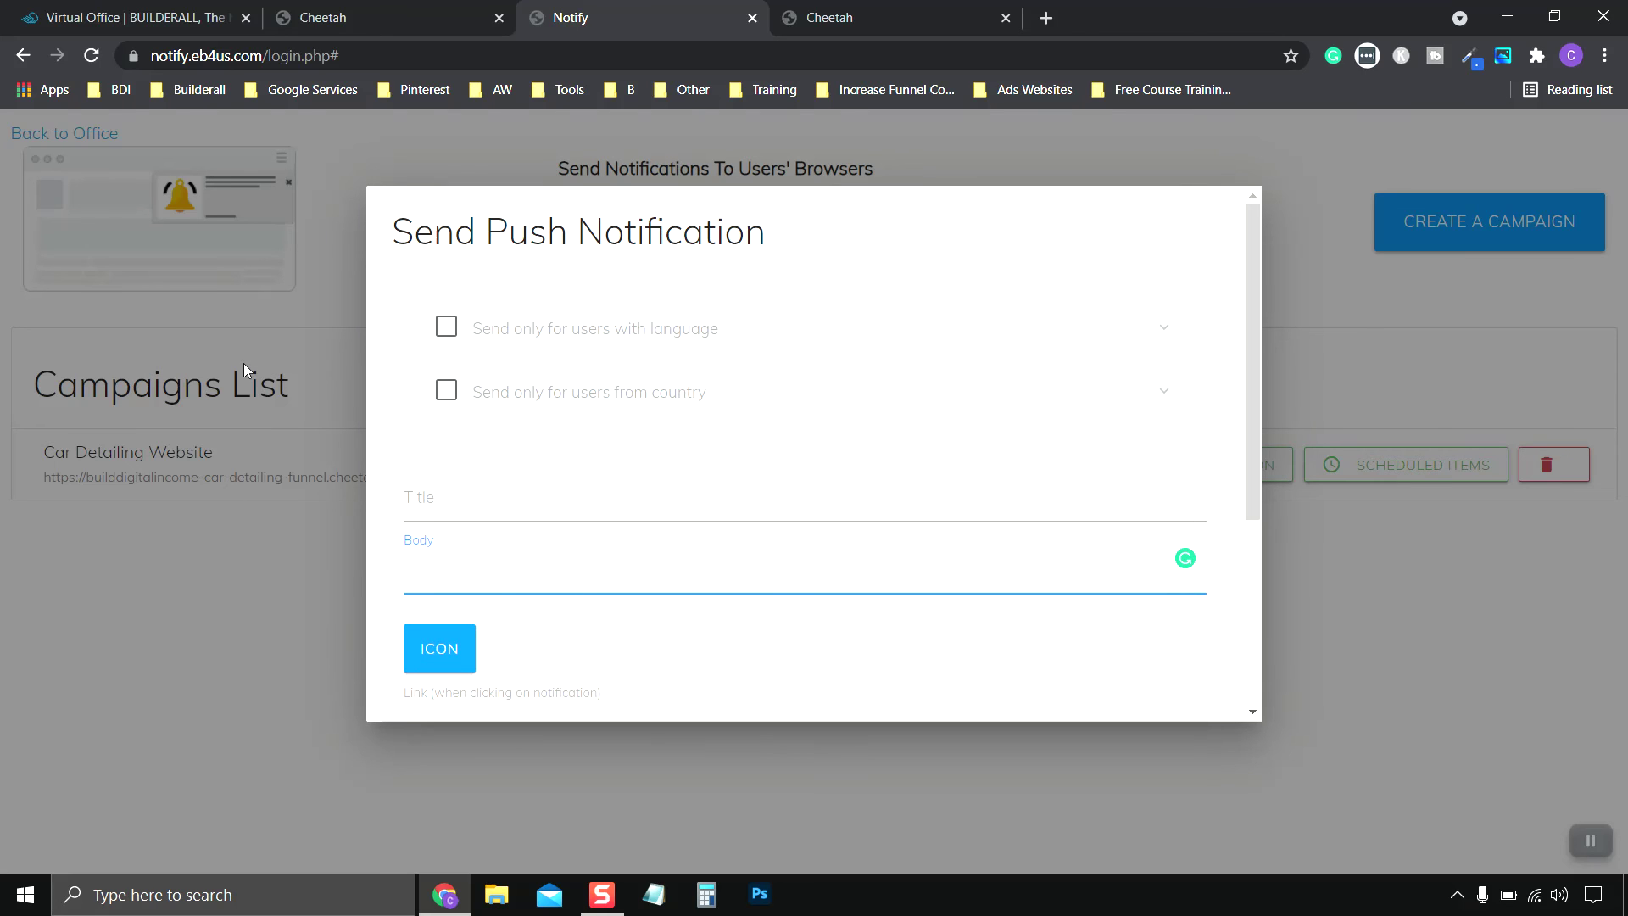
{"action": "scroll", "coordinate": [630, 480], "scroll_direction": "down", "scroll_amount": 1}
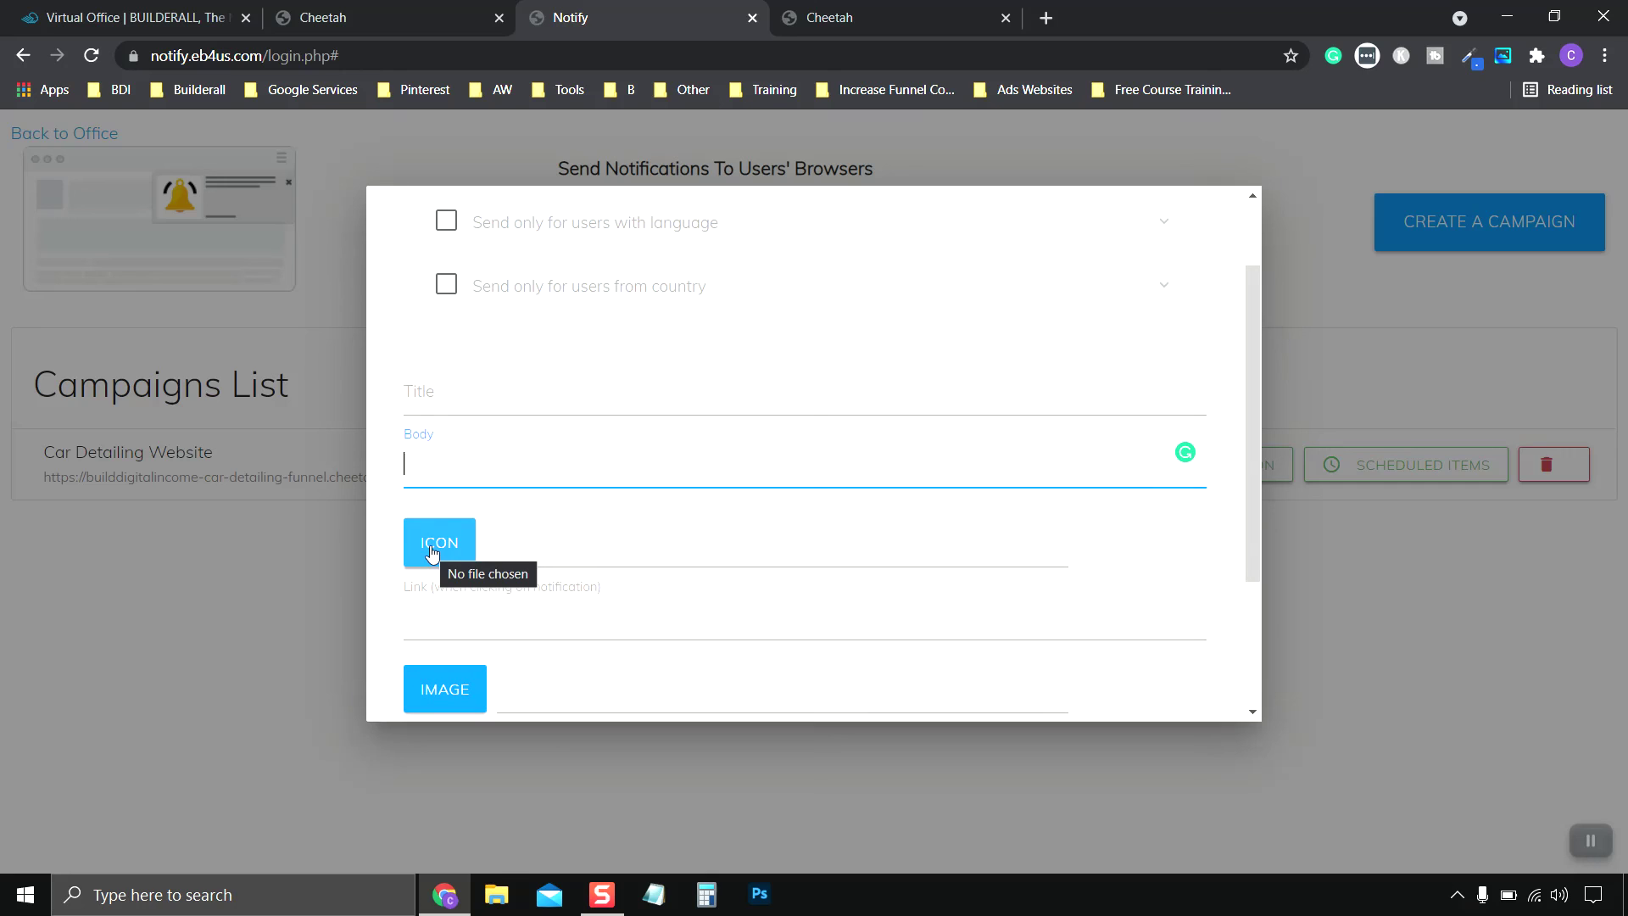
{"action": "scroll", "coordinate": [468, 566], "scroll_direction": "down", "scroll_amount": 2}
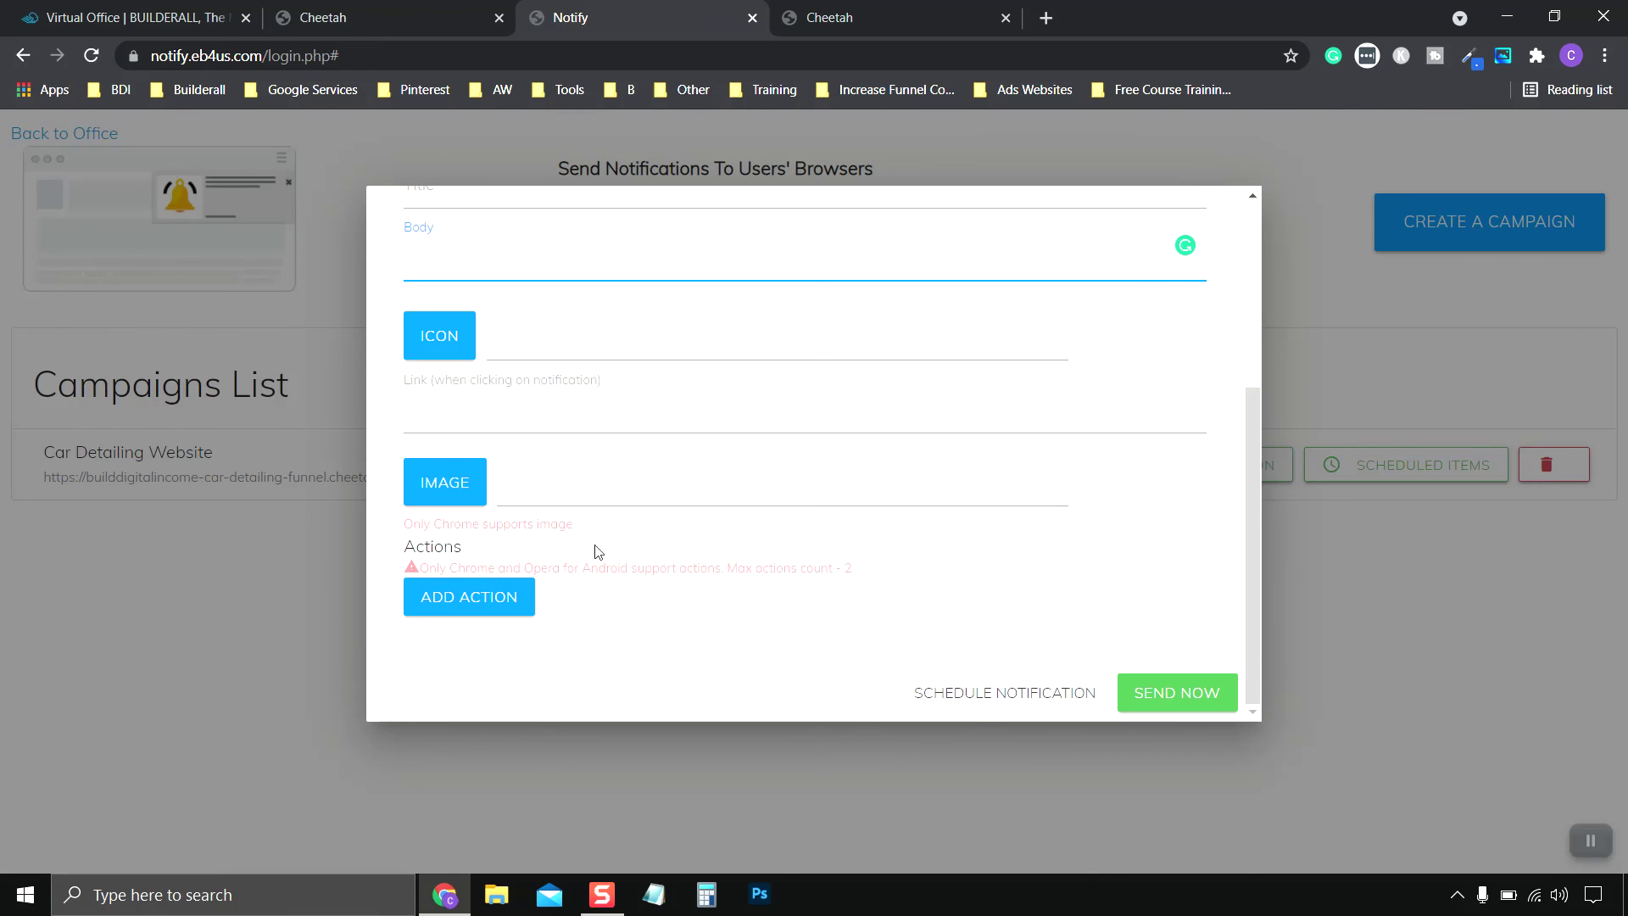
{"action": "scroll", "coordinate": [594, 552], "scroll_direction": "up", "scroll_amount": 4}
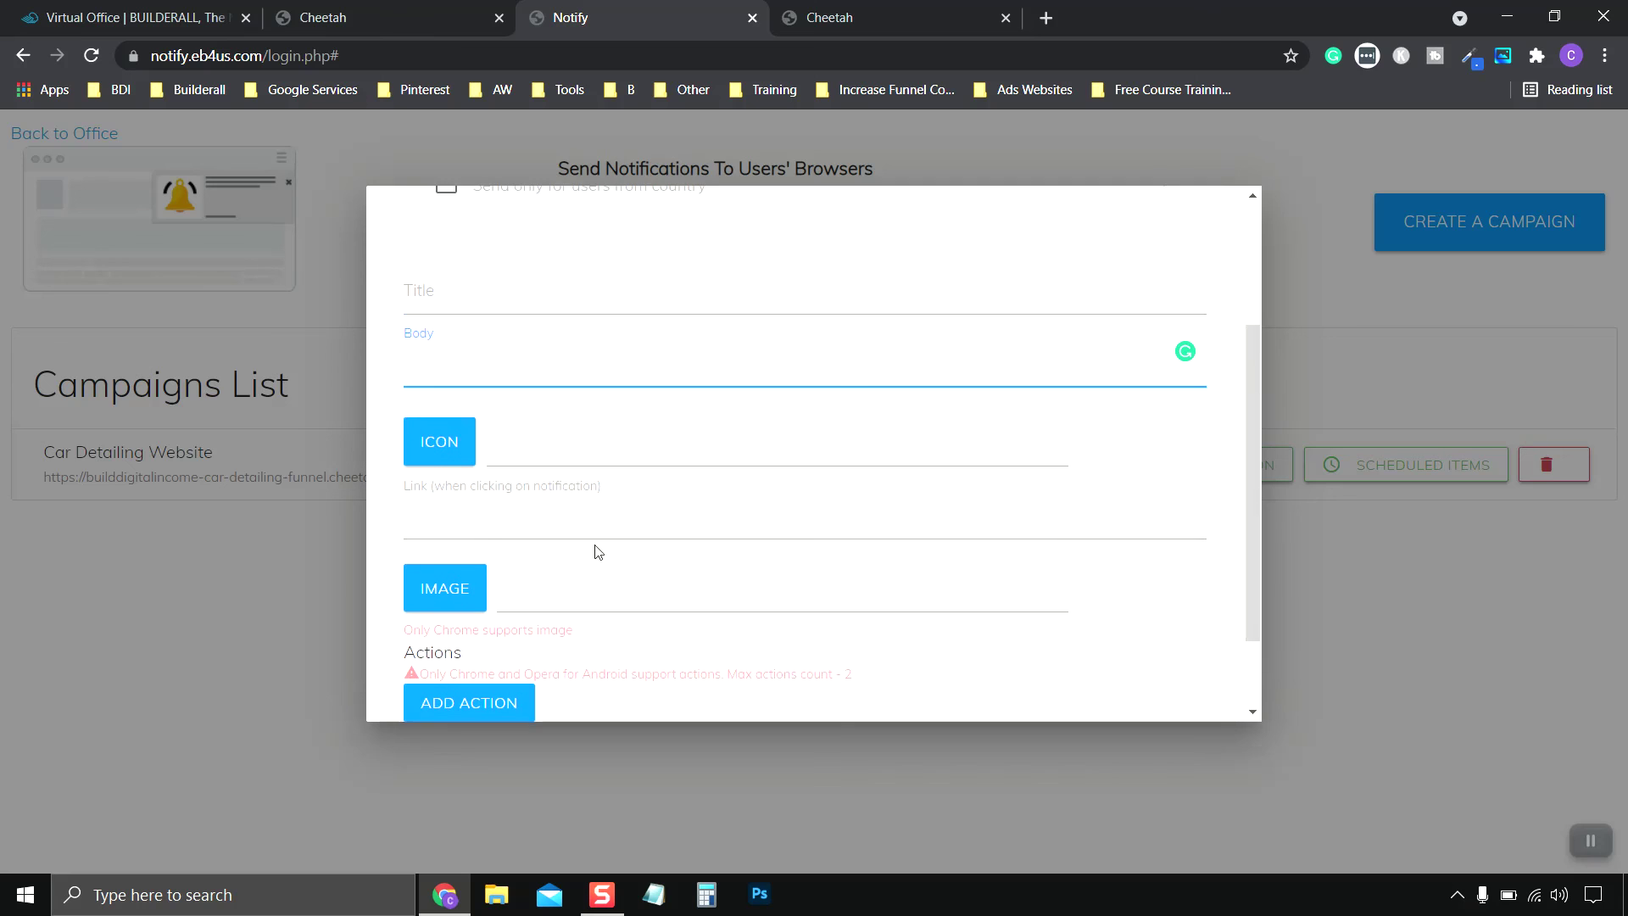
{"action": "left_click", "coordinate": [1323, 607]}
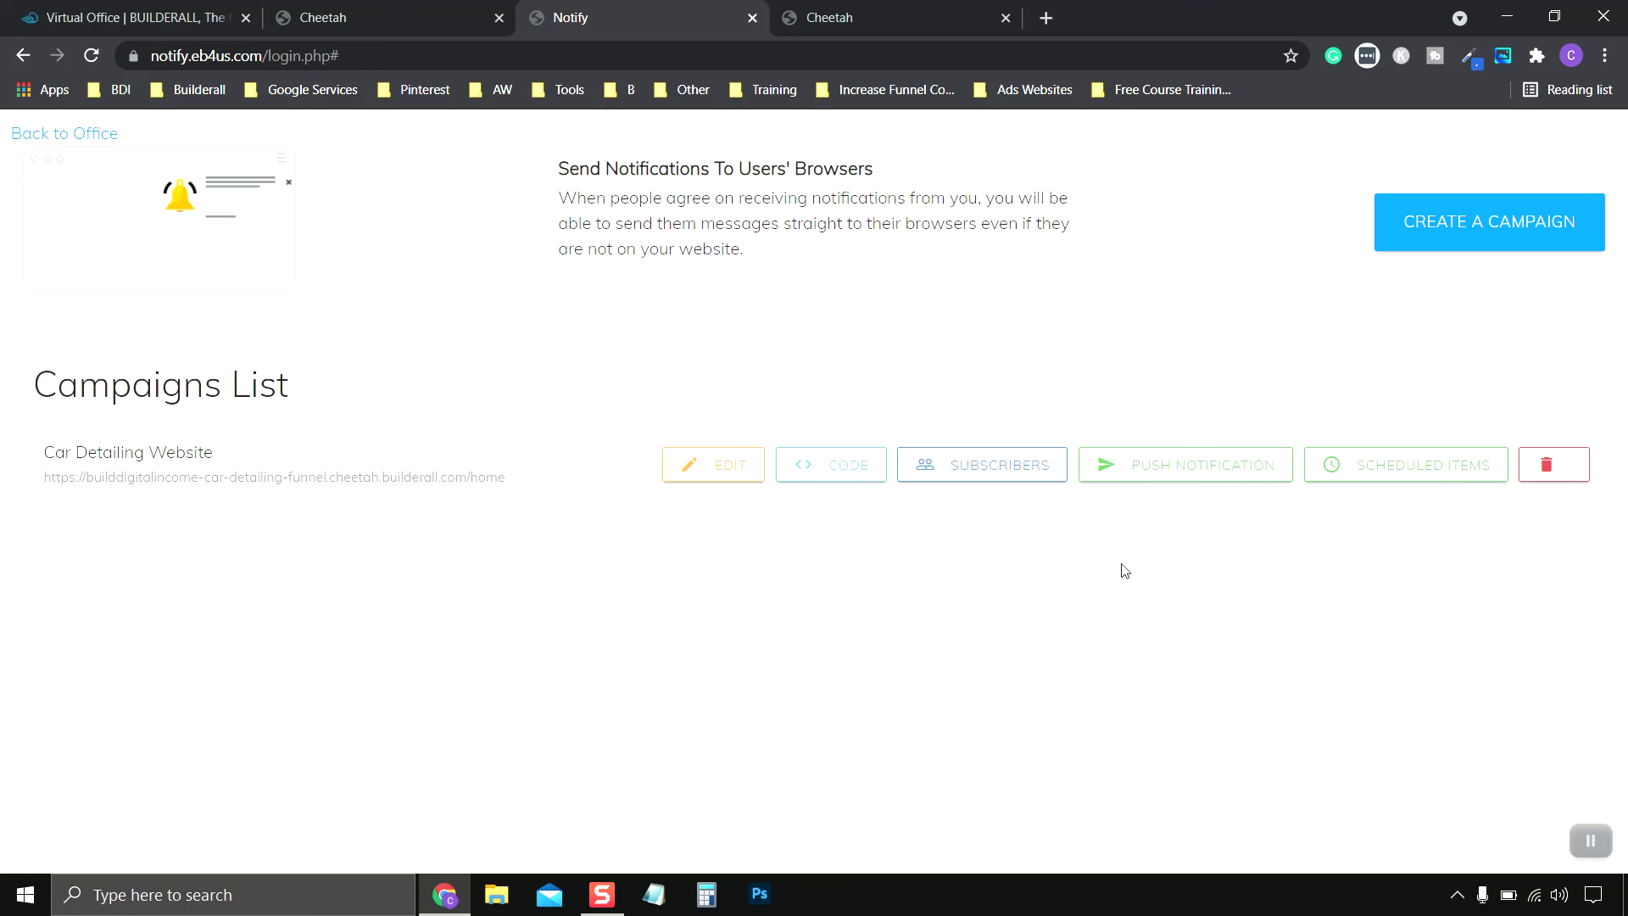
{"action": "left_click", "coordinate": [1588, 841]}
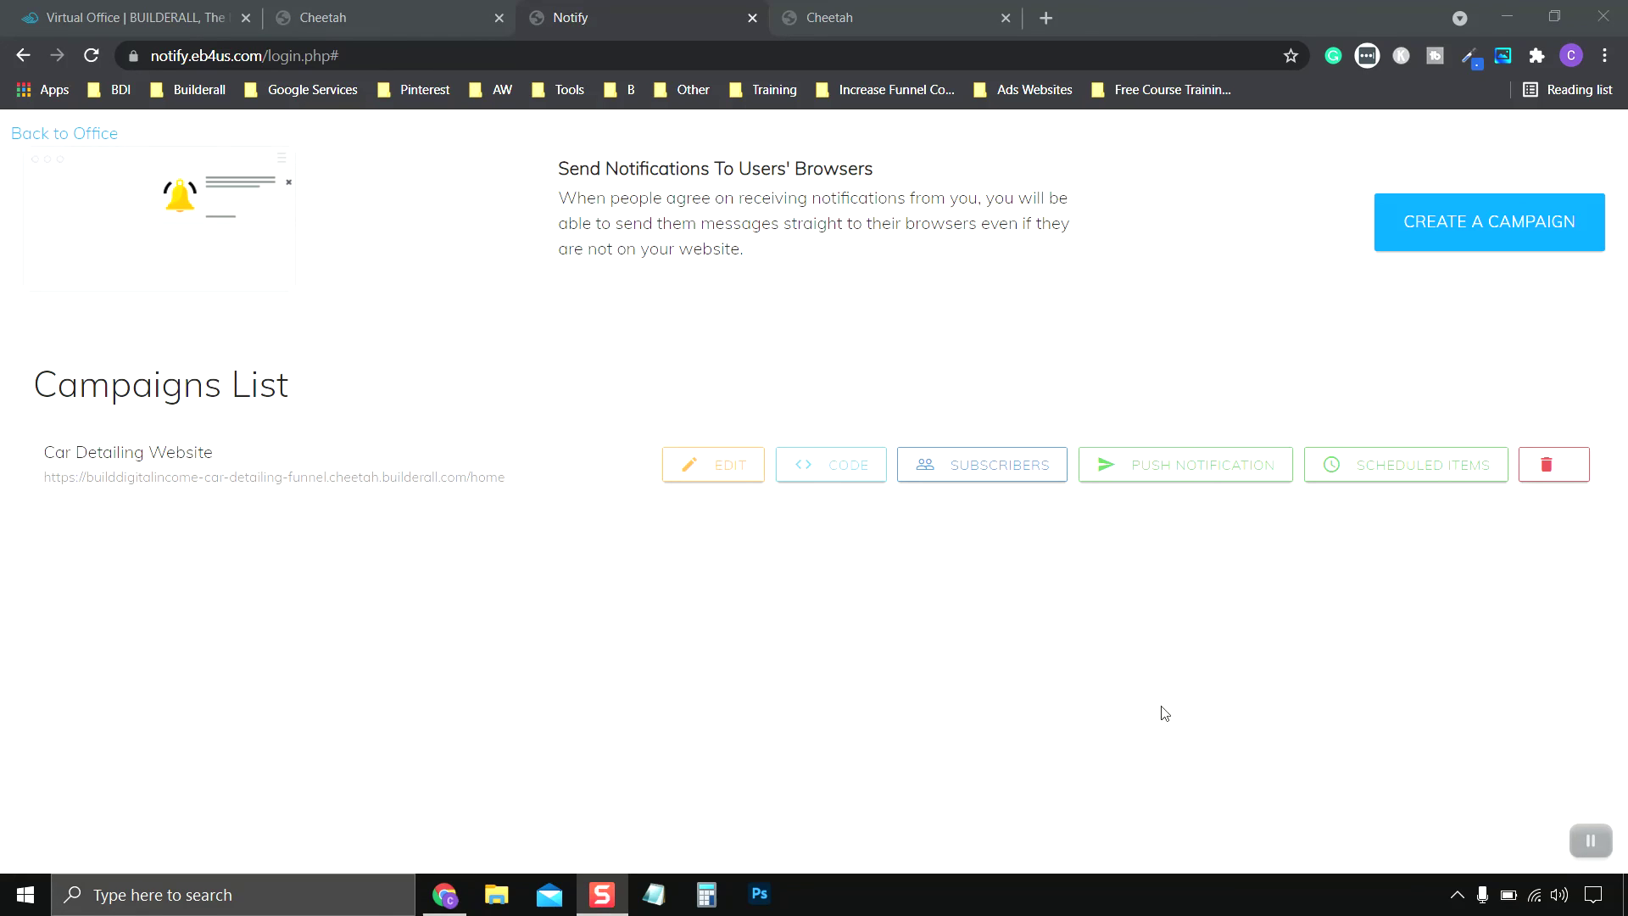